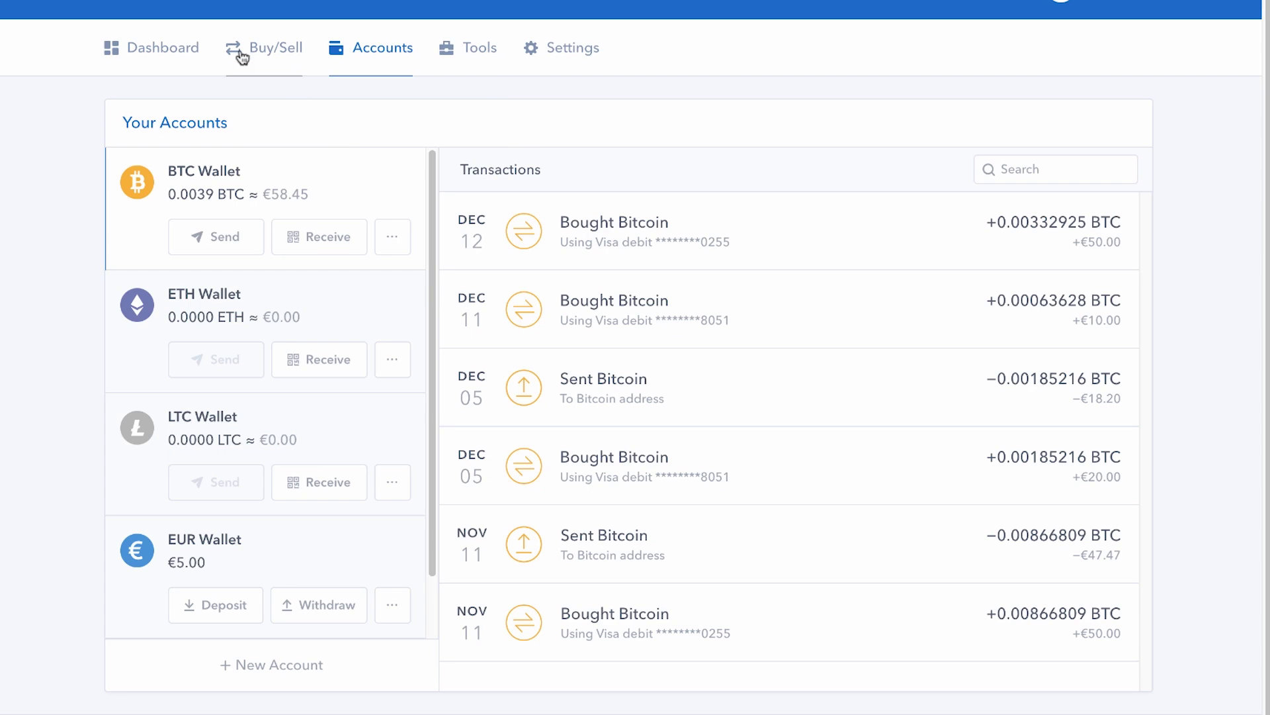
- Open the Dashboard and scroll down to the portfolio and recent activity, then back up
left_click(191, 64)
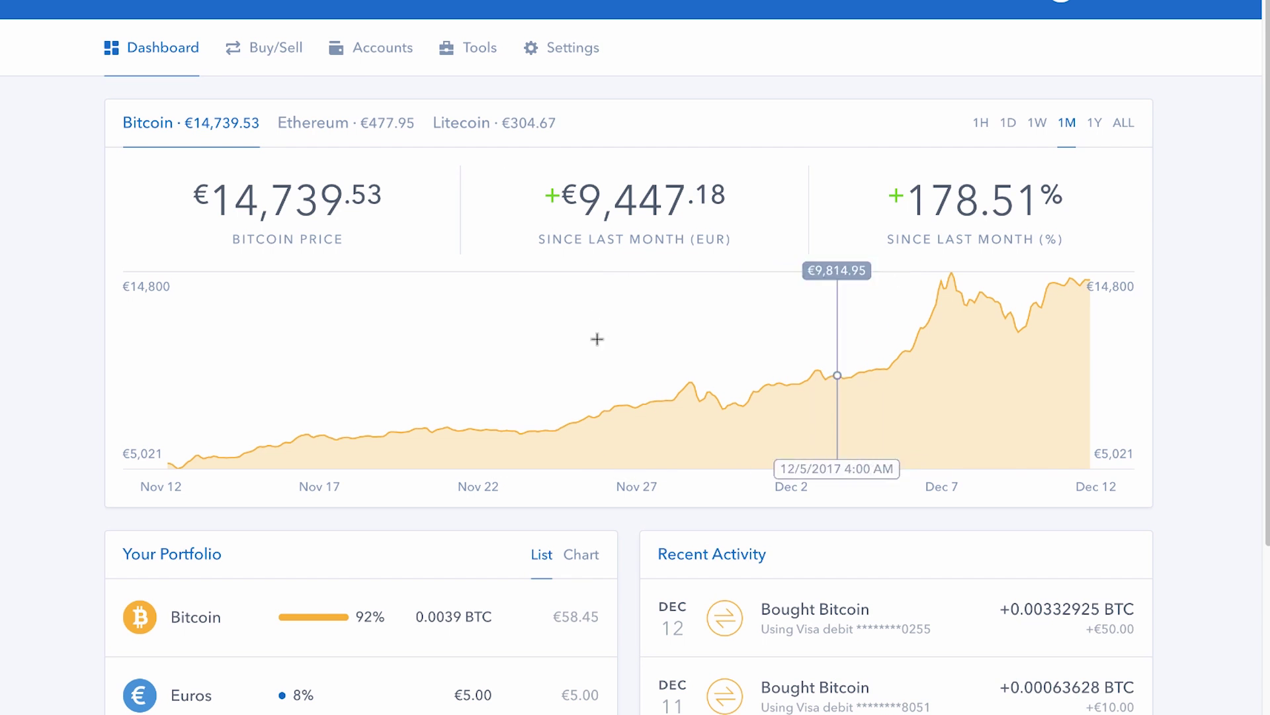
scroll(675, 364, "down", 5)
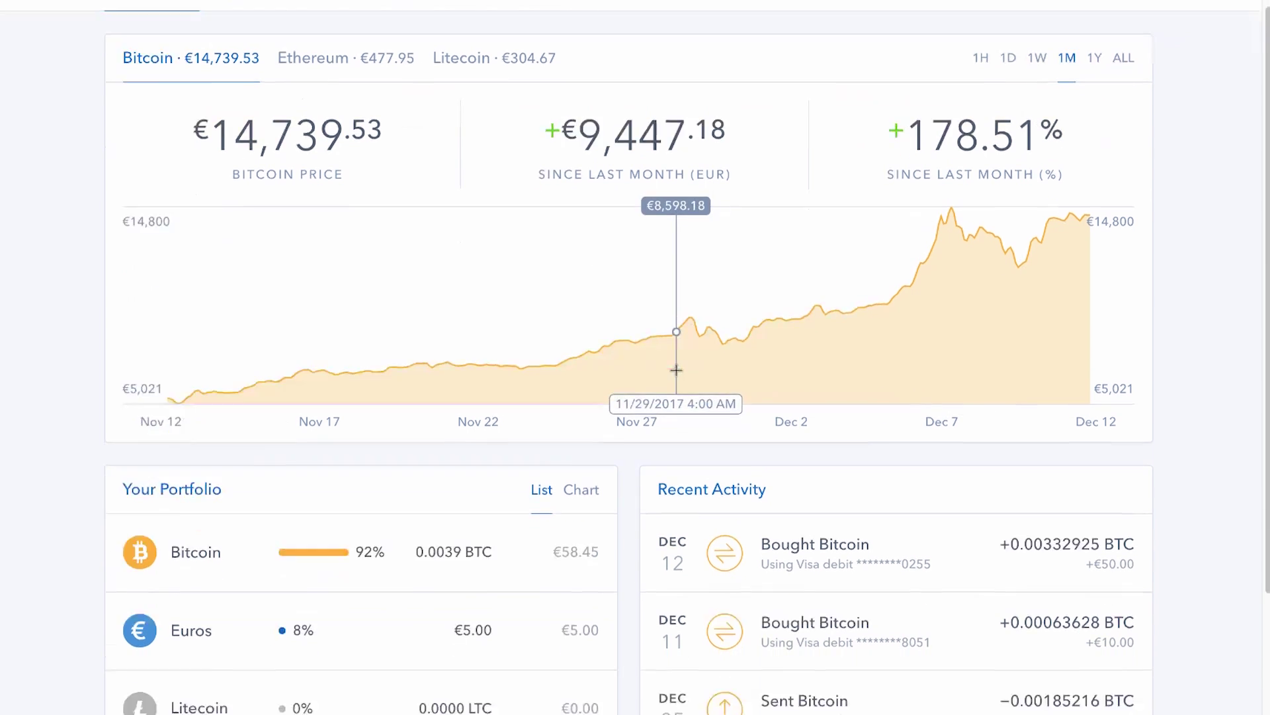
scroll(662, 351, "up", 5)
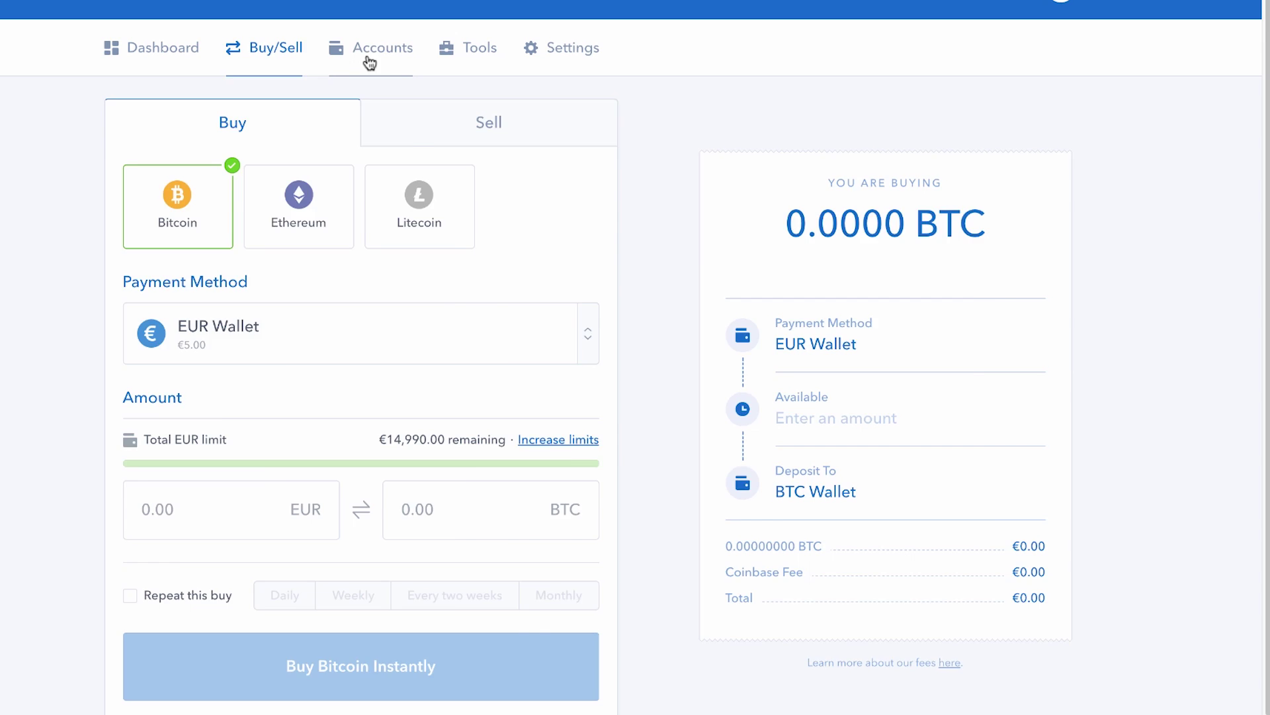
- Open the Accounts page listing the BTC, ETH, LTC and EUR wallets
left_click(371, 60)
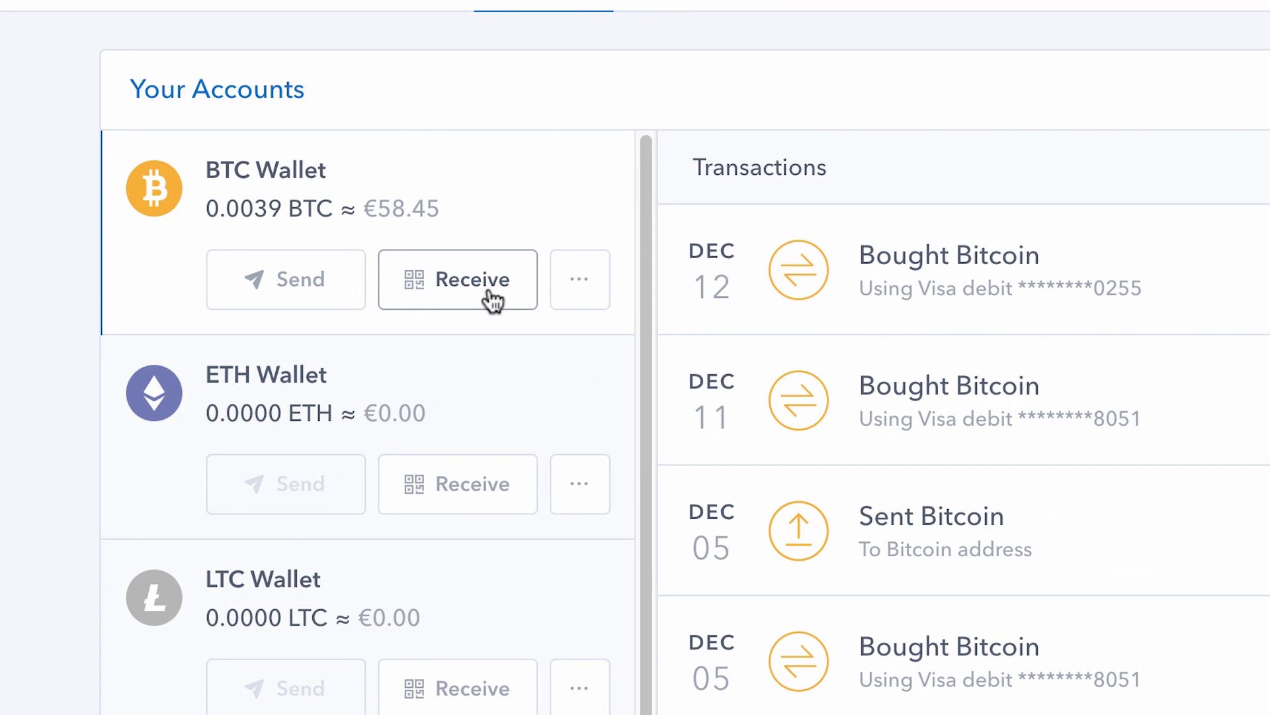
- Check the BTC Wallet's extra options, then start a Send from the BTC Wallet card
left_click(585, 293)
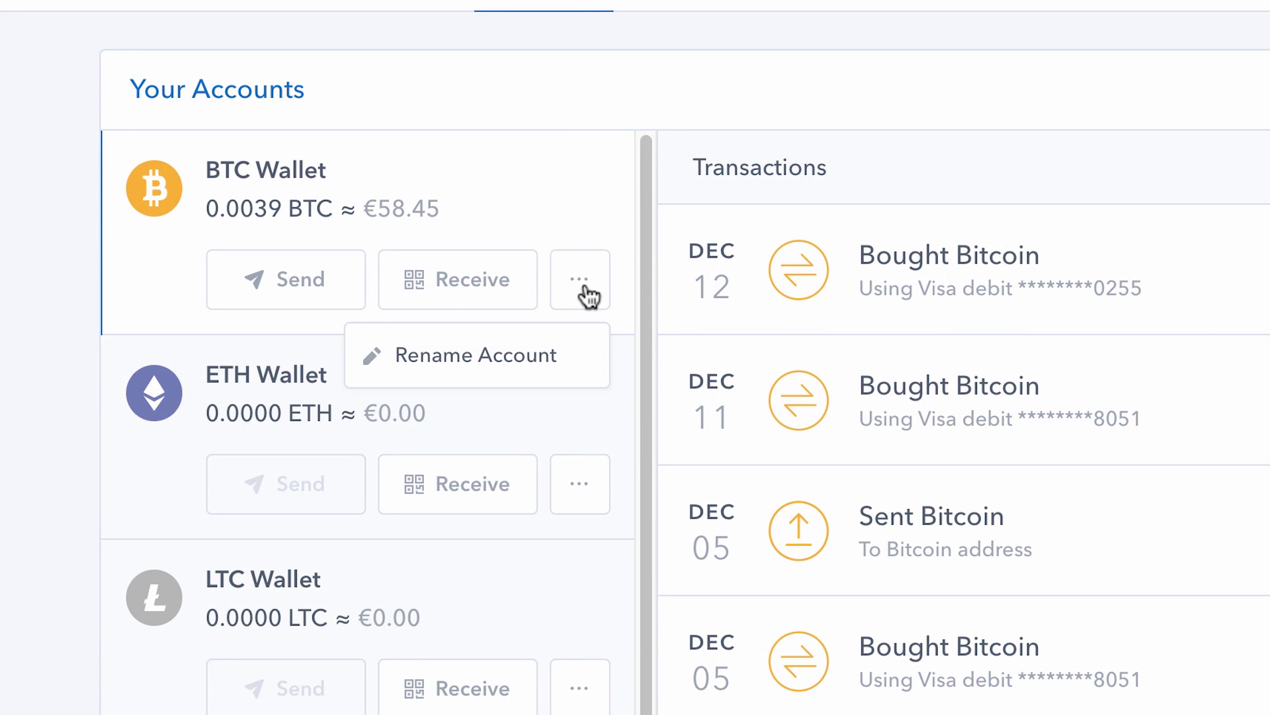
left_click(551, 213)
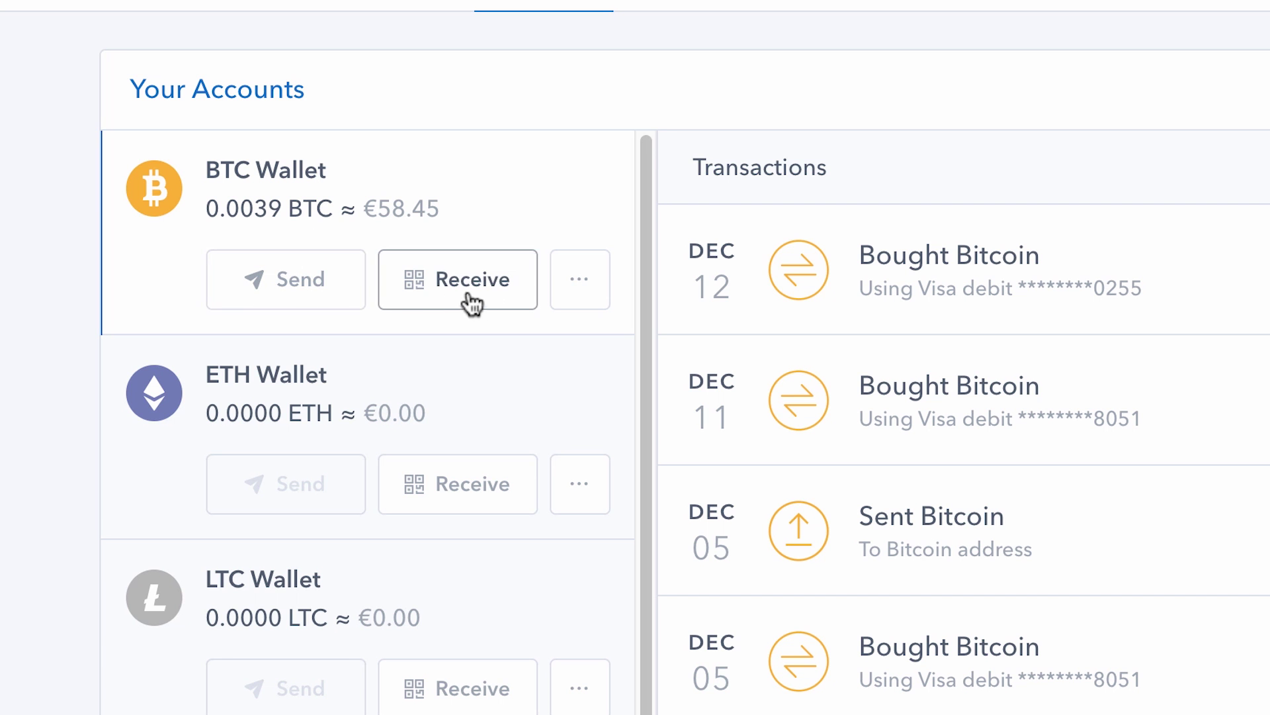
left_click(306, 283)
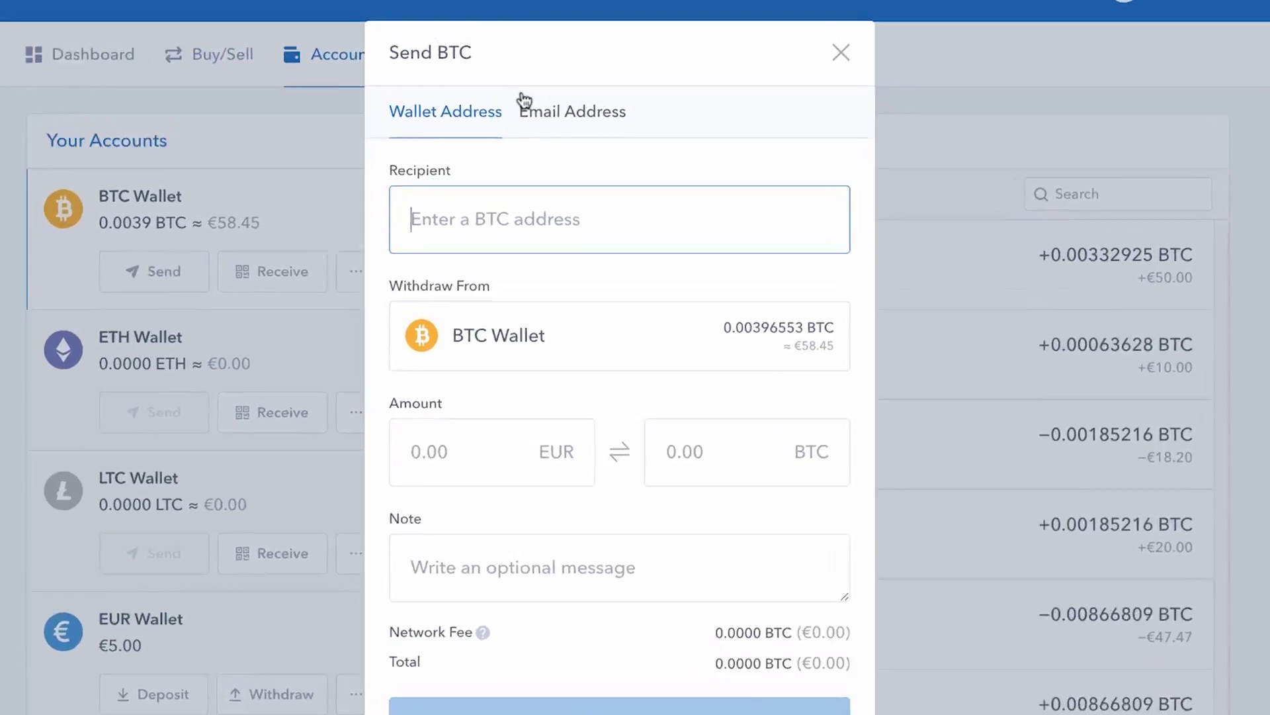
left_click(560, 113)
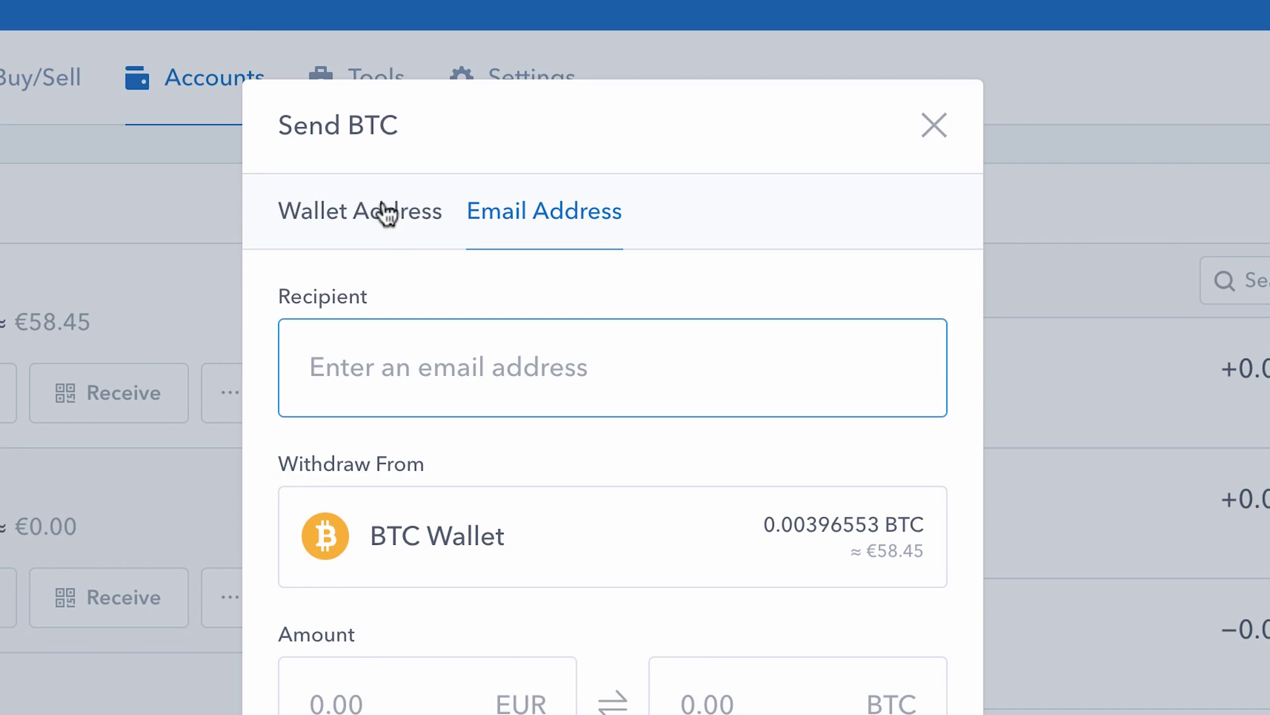
- Switch the recipient type to Wallet Address and bring up the Exodus app
left_click(388, 212)
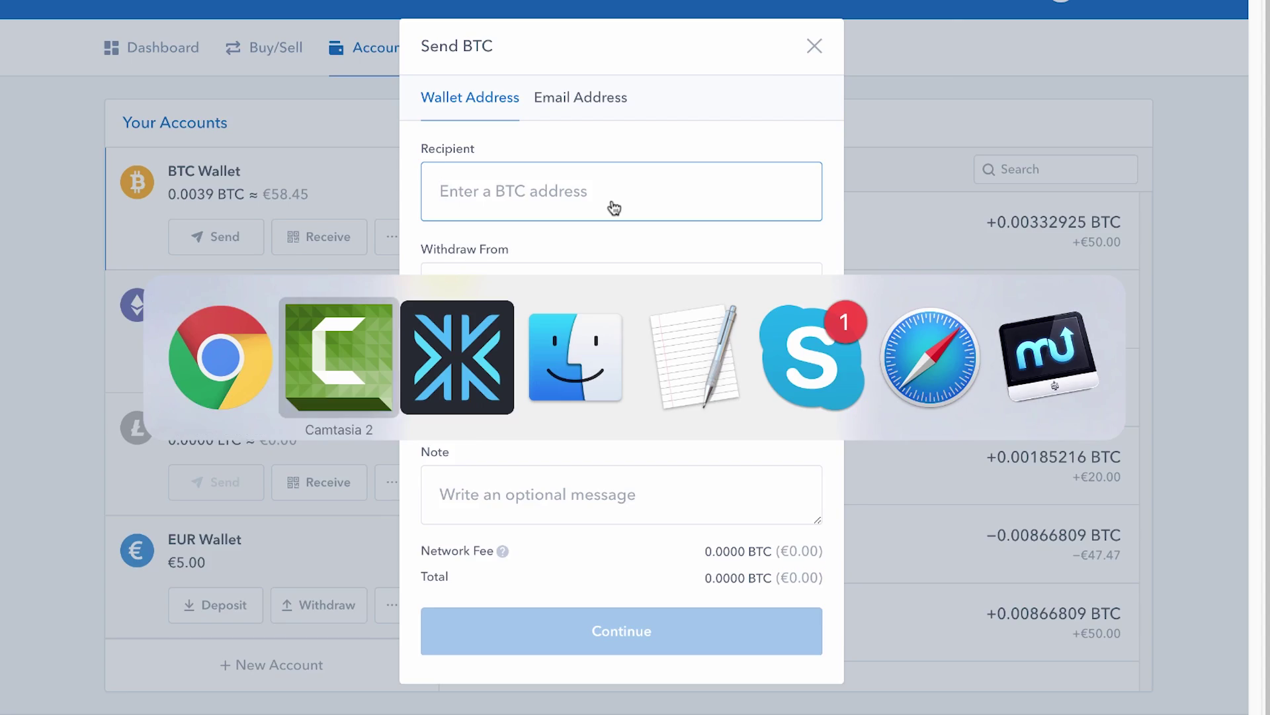
key("super+Tab")
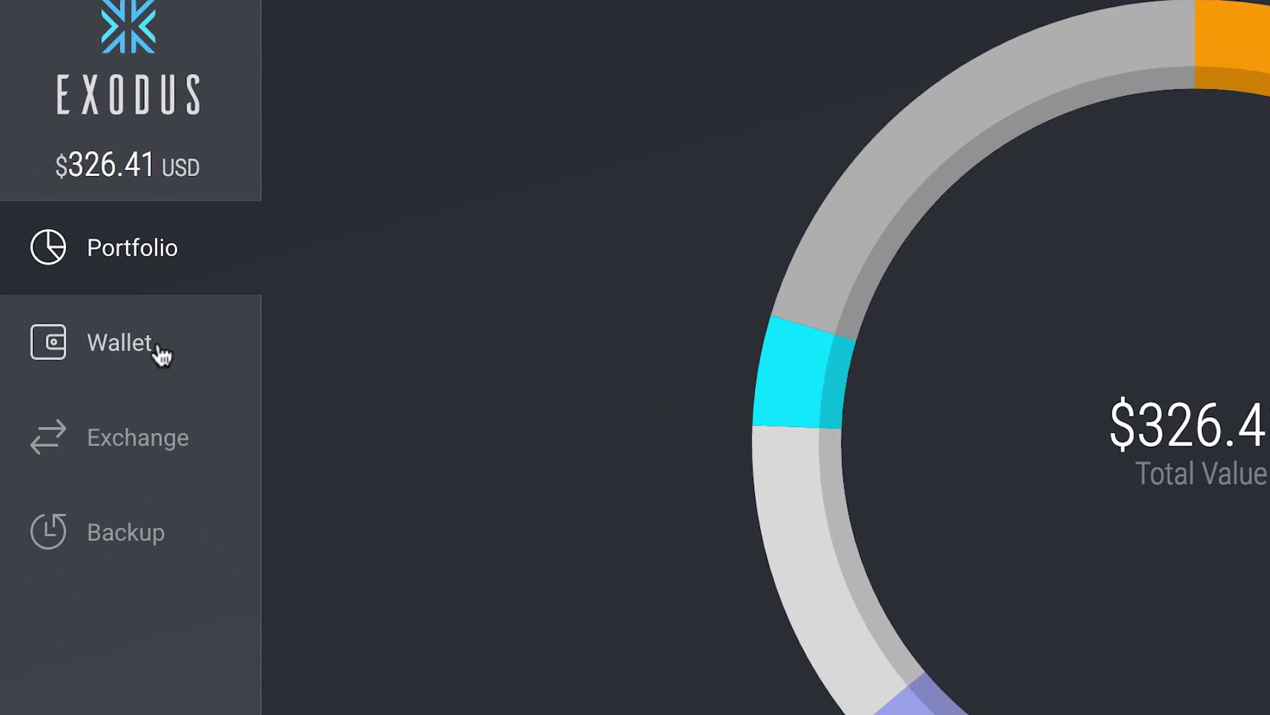
- In Exodus's wallets, view Augur's receive address, then open the Bitcoin wallet (0.00131615 BTC)
left_click(92, 176)
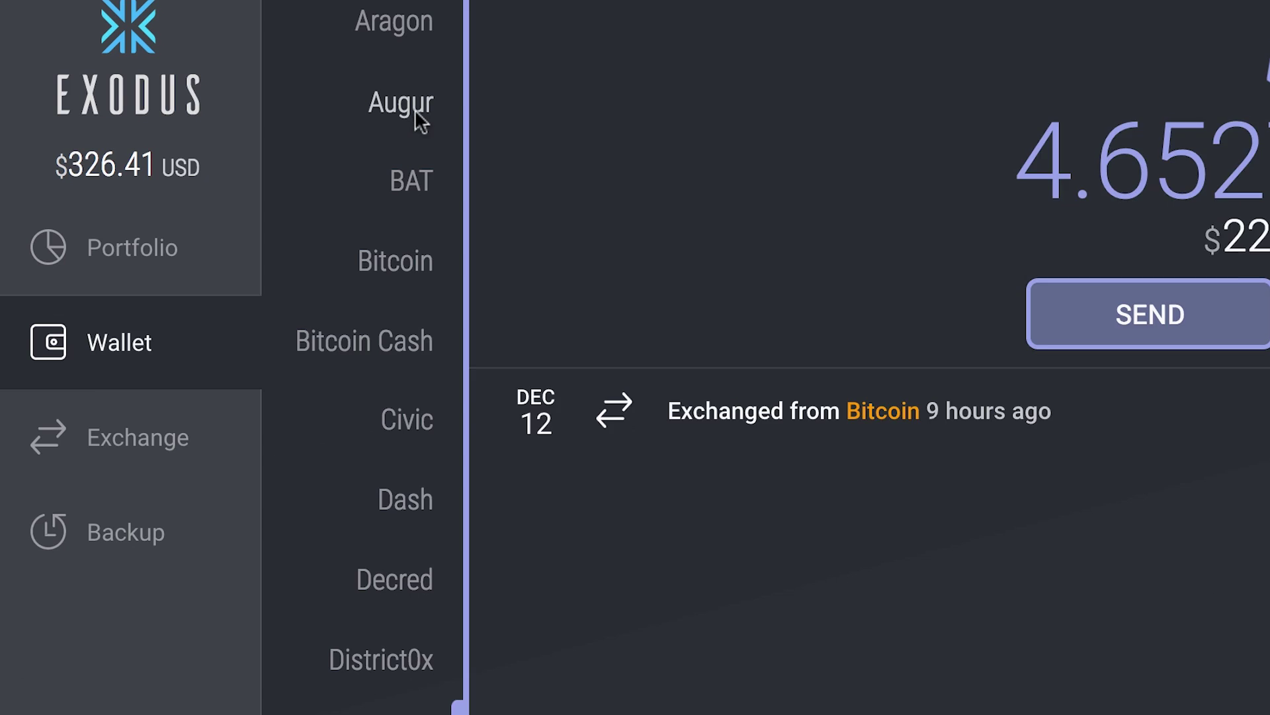
left_click(415, 110)
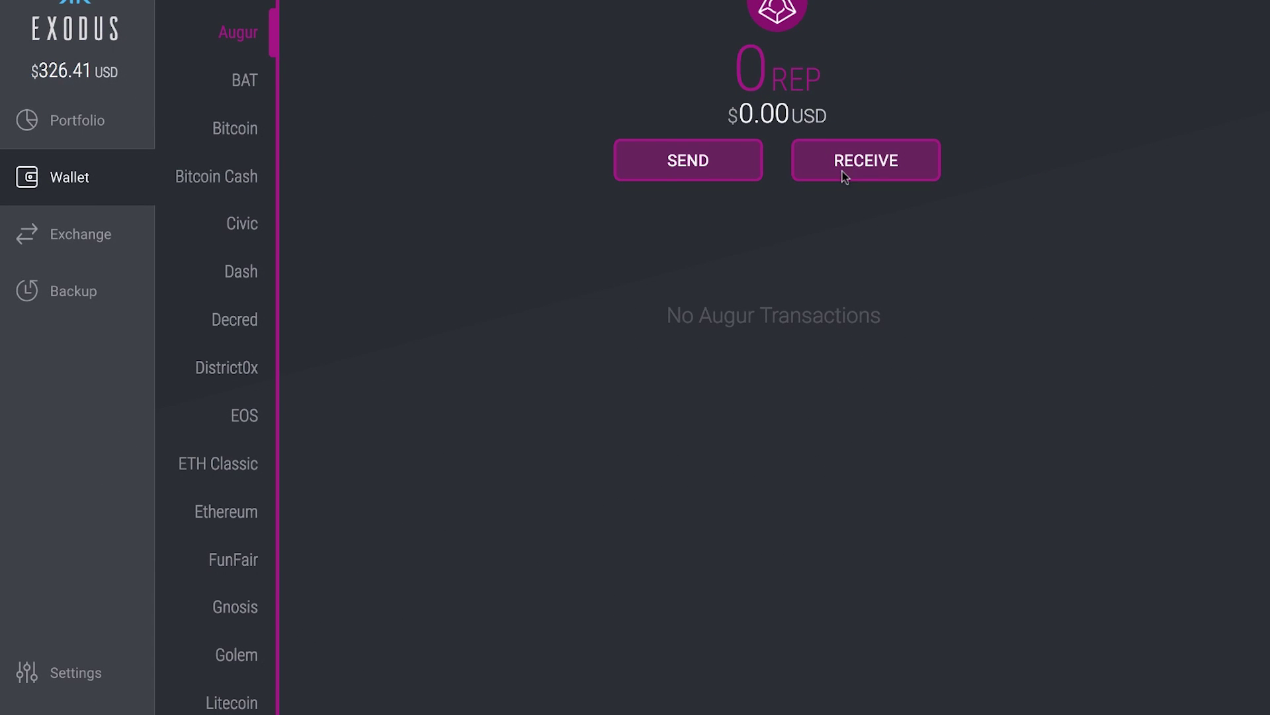
left_click(843, 173)
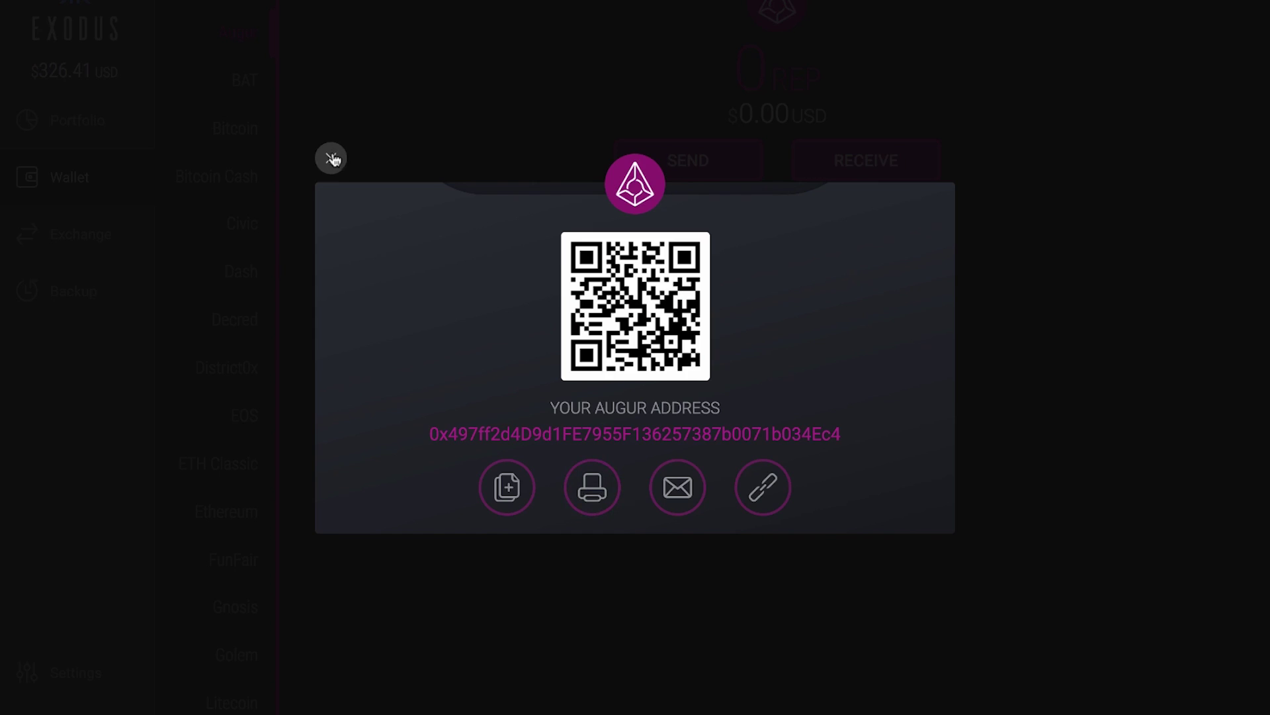
left_click(331, 159)
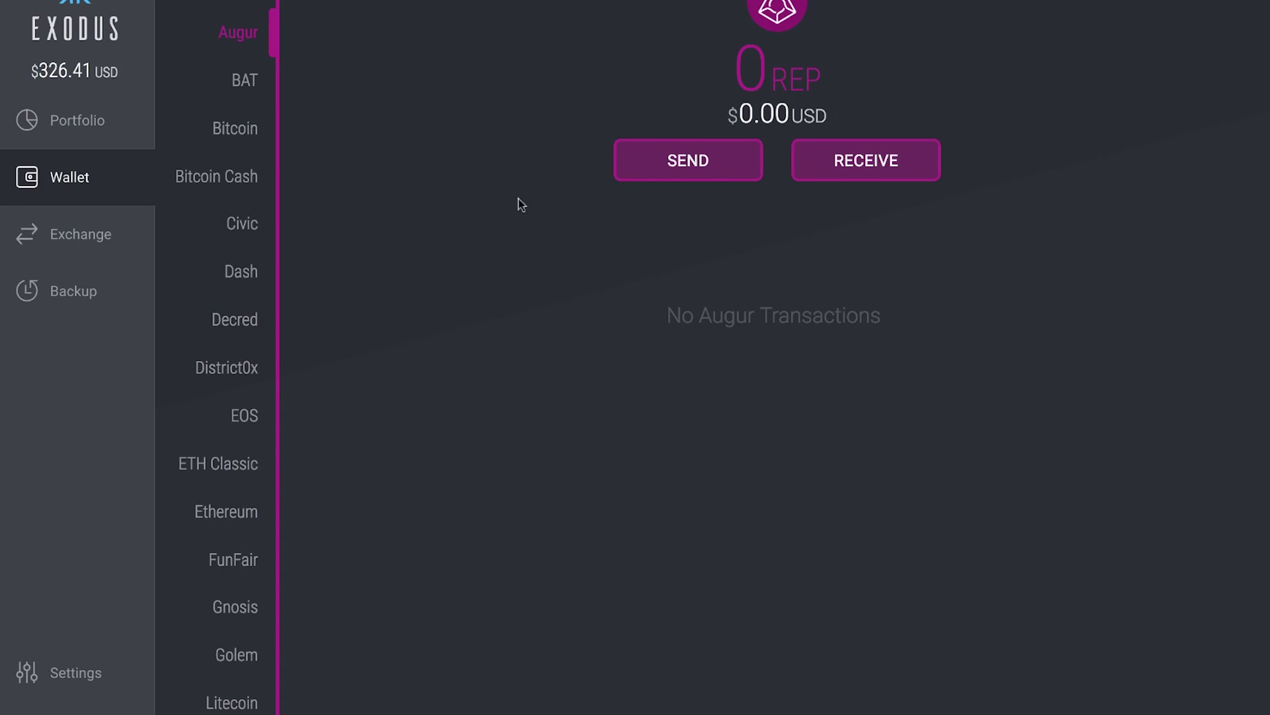
left_click(242, 132)
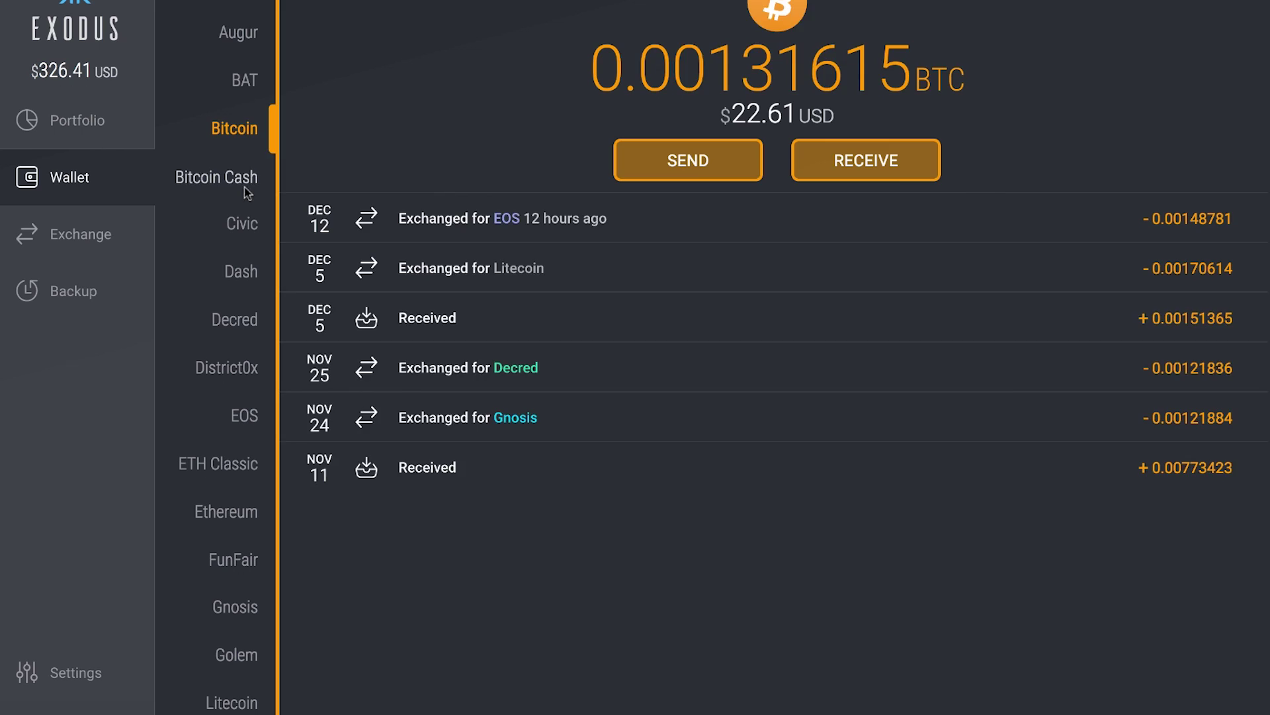
- Copy the Exodus Bitcoin receiving address and return to Coinbase in Chrome
left_click(244, 186)
left_click(233, 132)
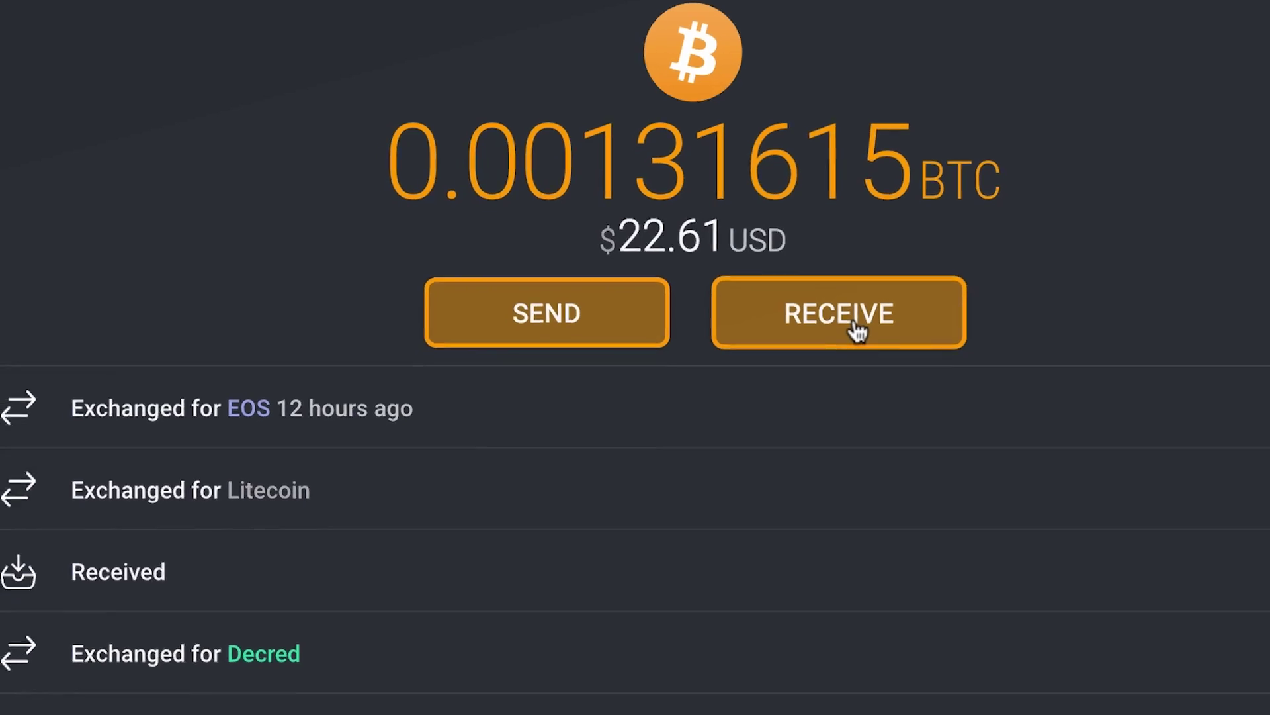
left_click(783, 329)
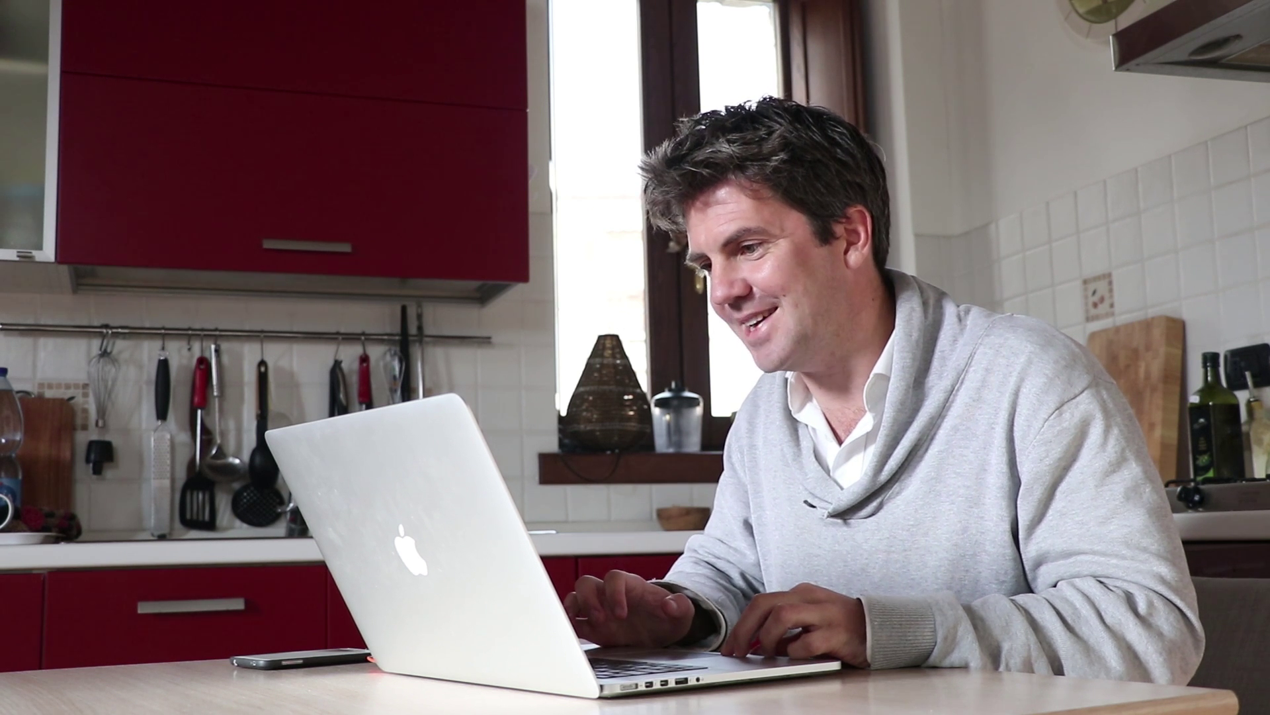
double_click(635, 433)
key("super+c")
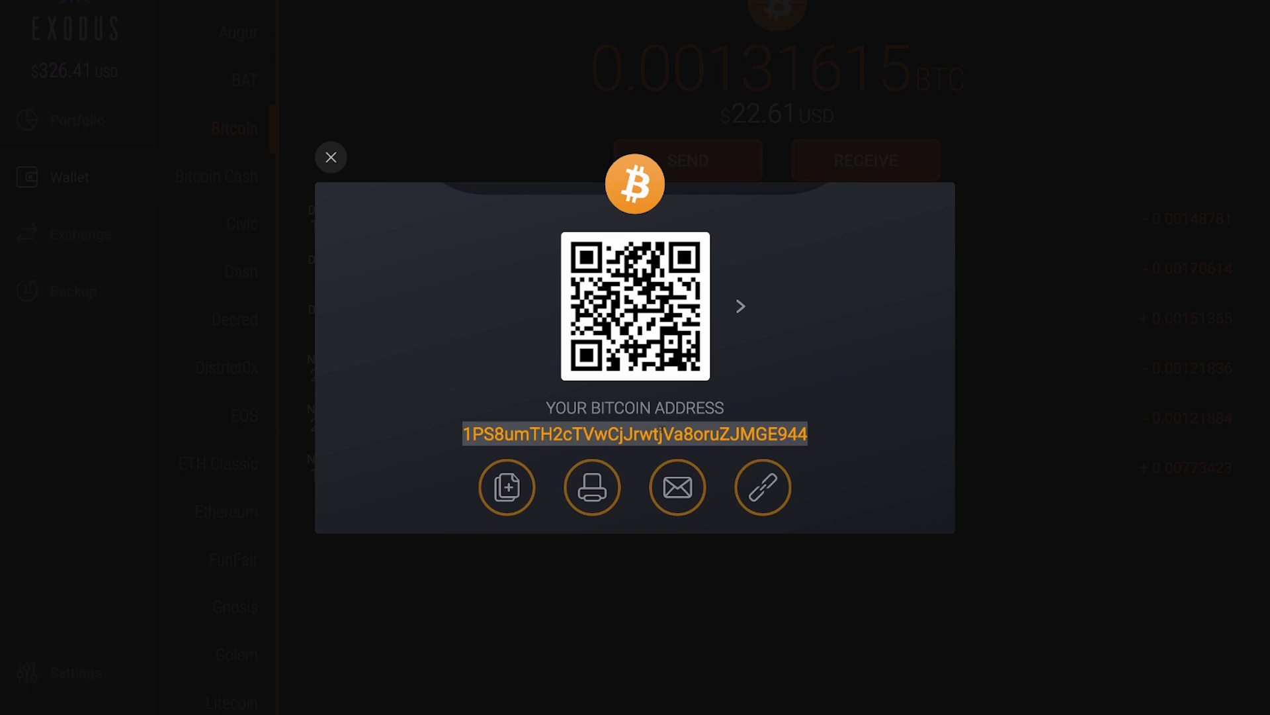
left_click(331, 159)
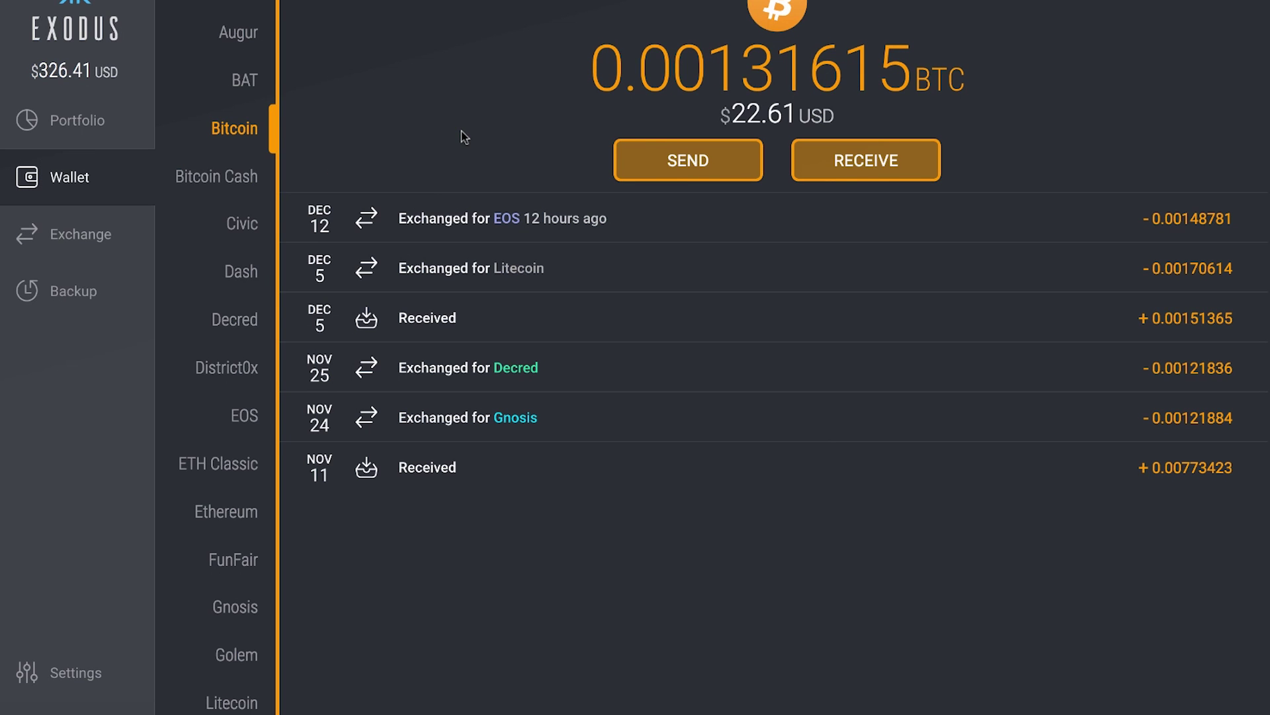
key("super+Tab")
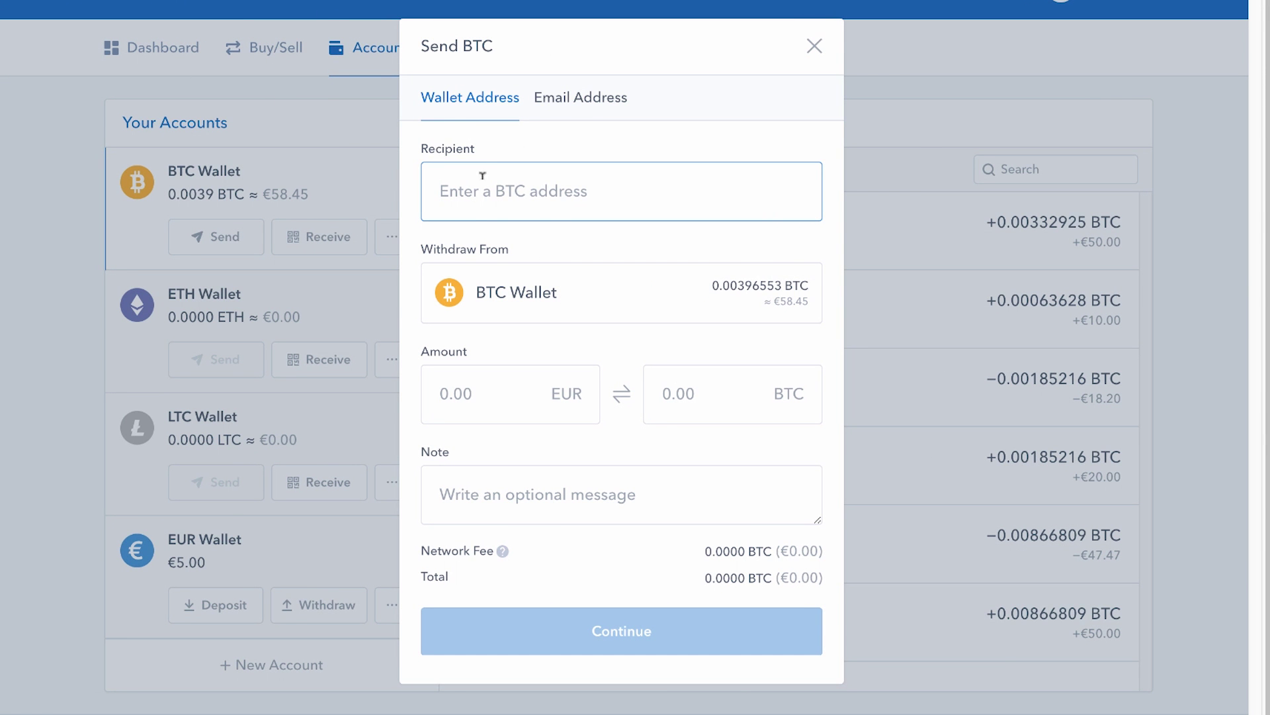
- Paste the Exodus address as recipient and set the maximum amount, 0.00396553 BTC (€57.30)
key("super+v")
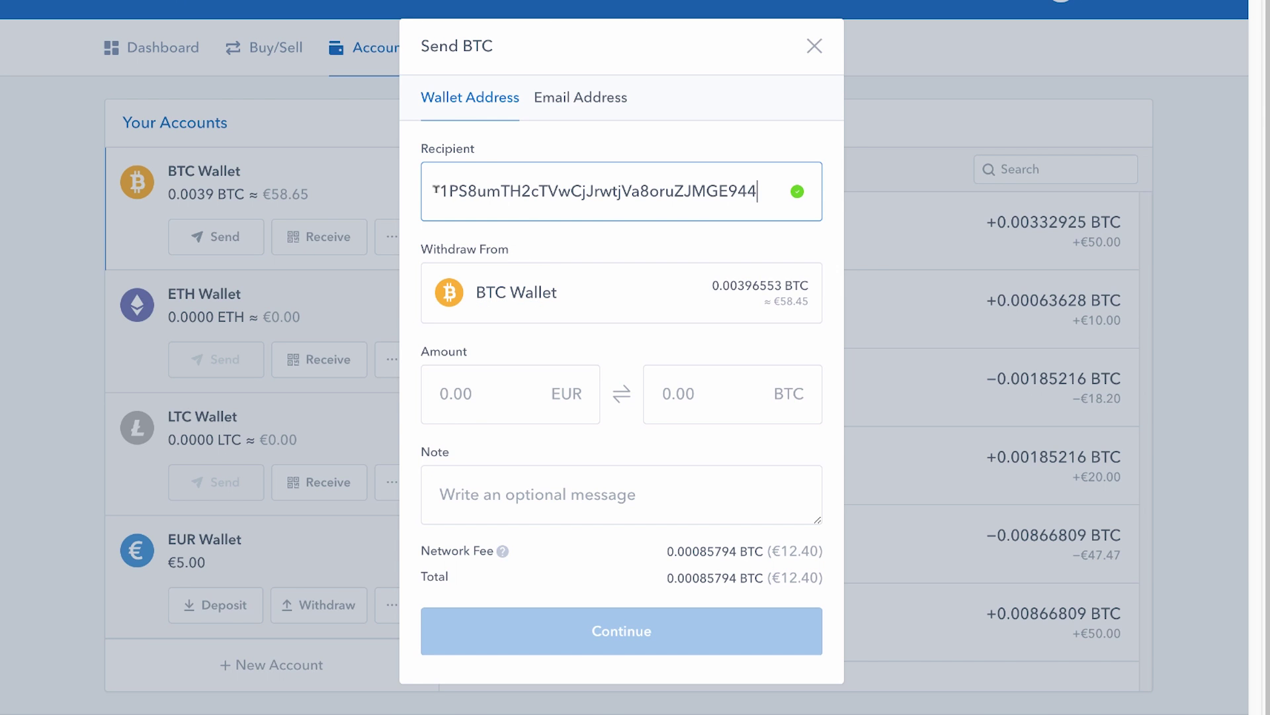
left_click(557, 394)
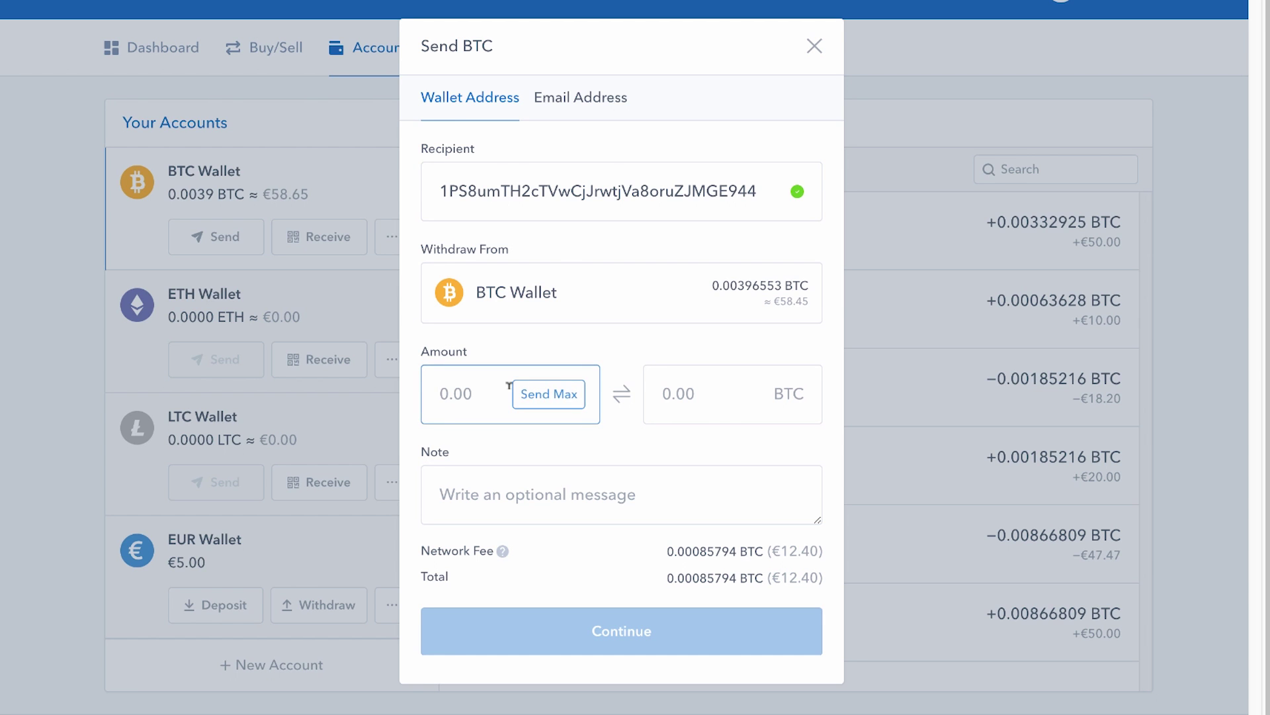
left_click(557, 395)
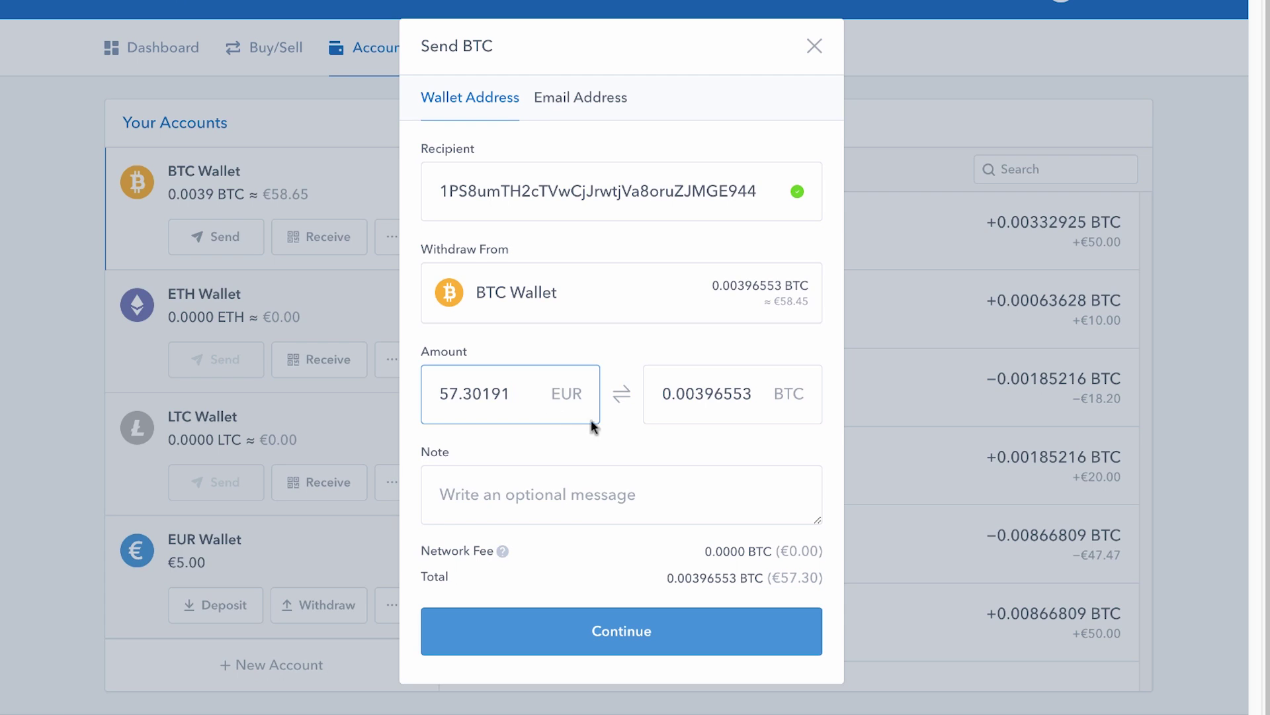
- Add the note 'yo!' to the transfer
left_click(582, 500)
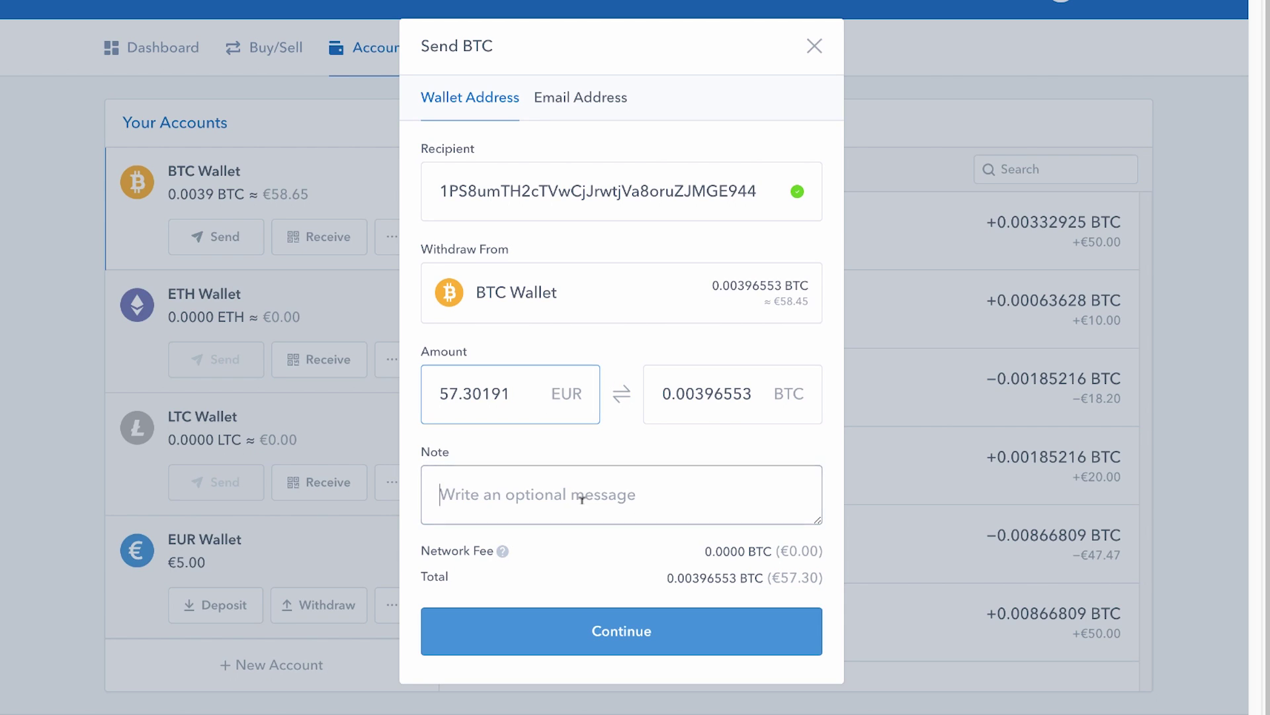
type("yo!")
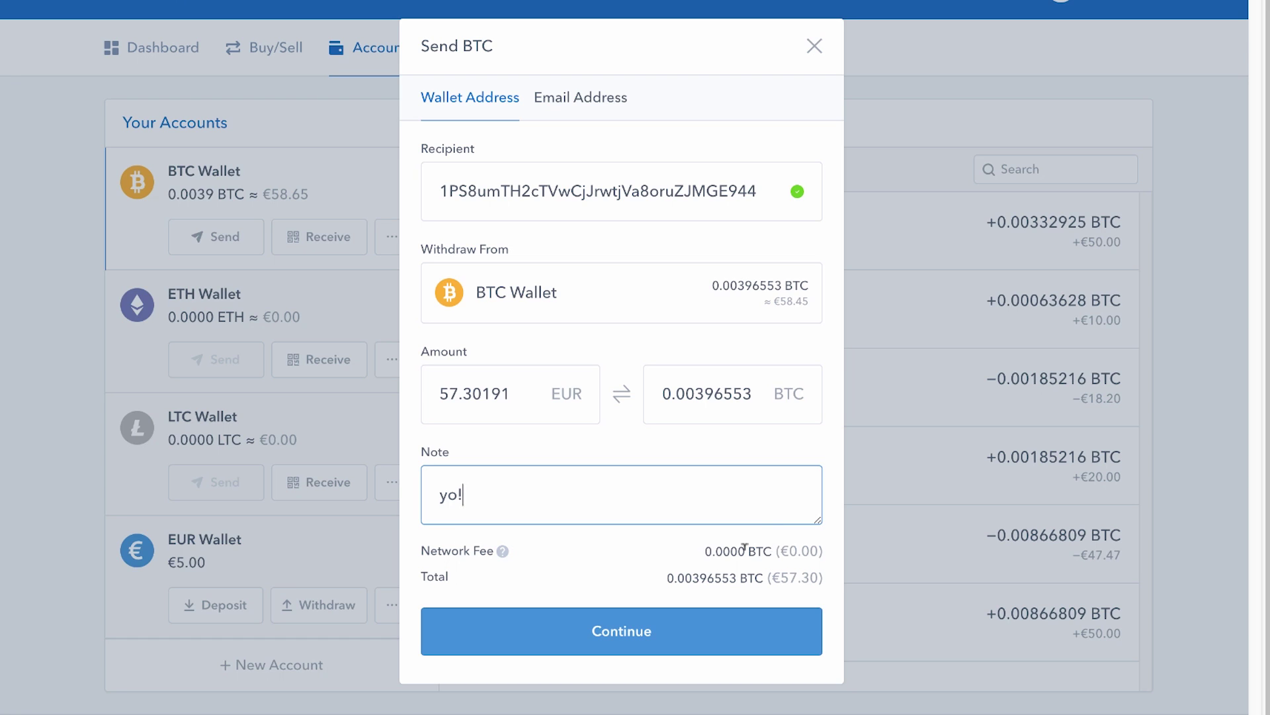
left_click(571, 552)
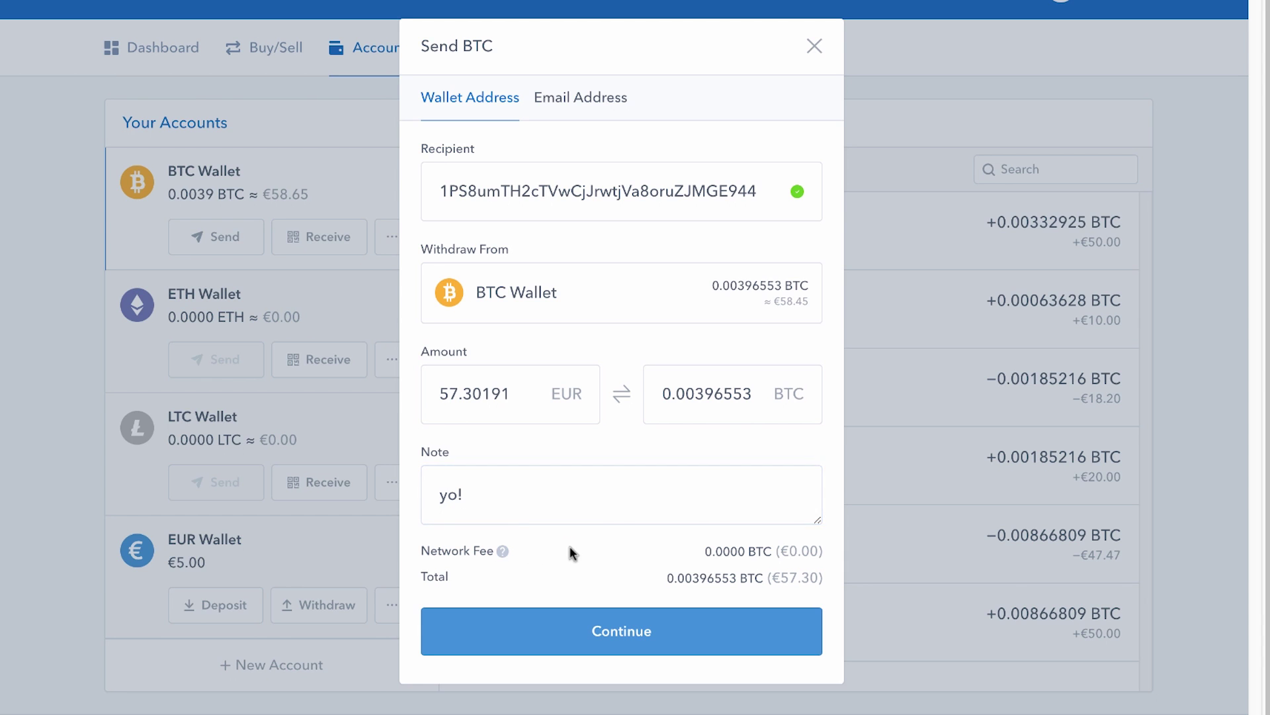
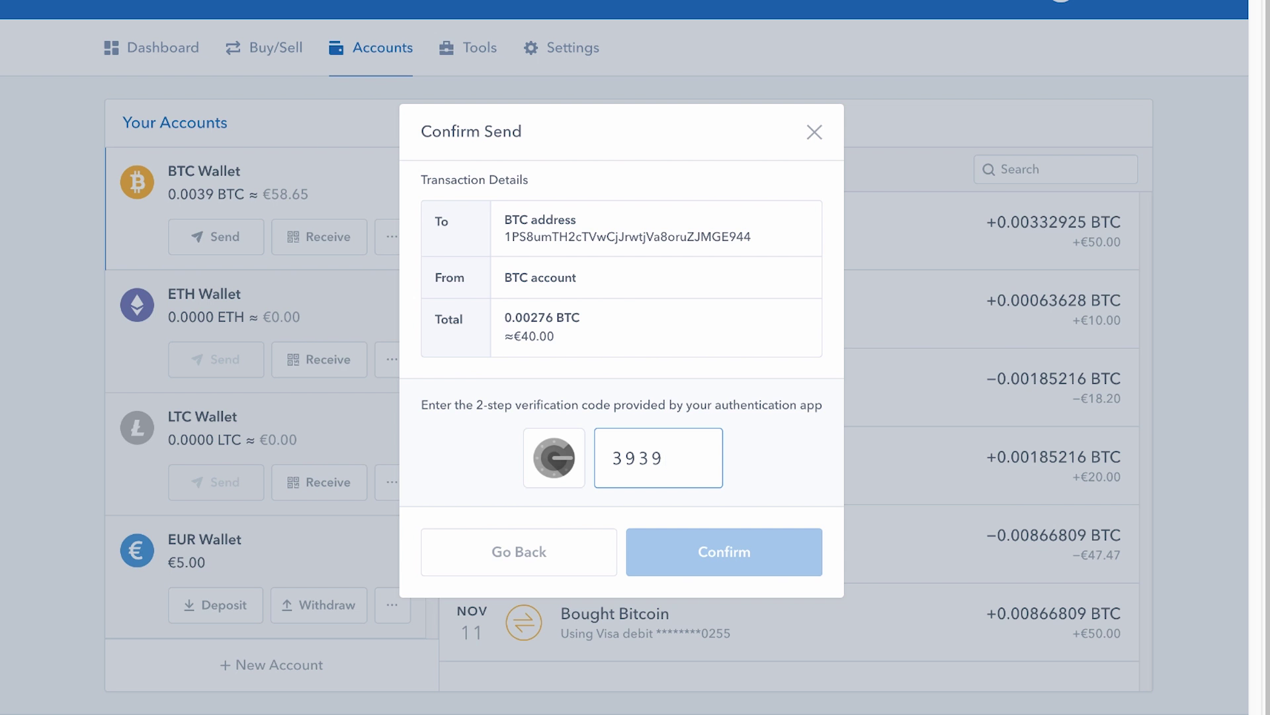
- Complete the authenticator code, confirm sending 0.00276 BTC (€40.00), and view the transaction details
type("7")
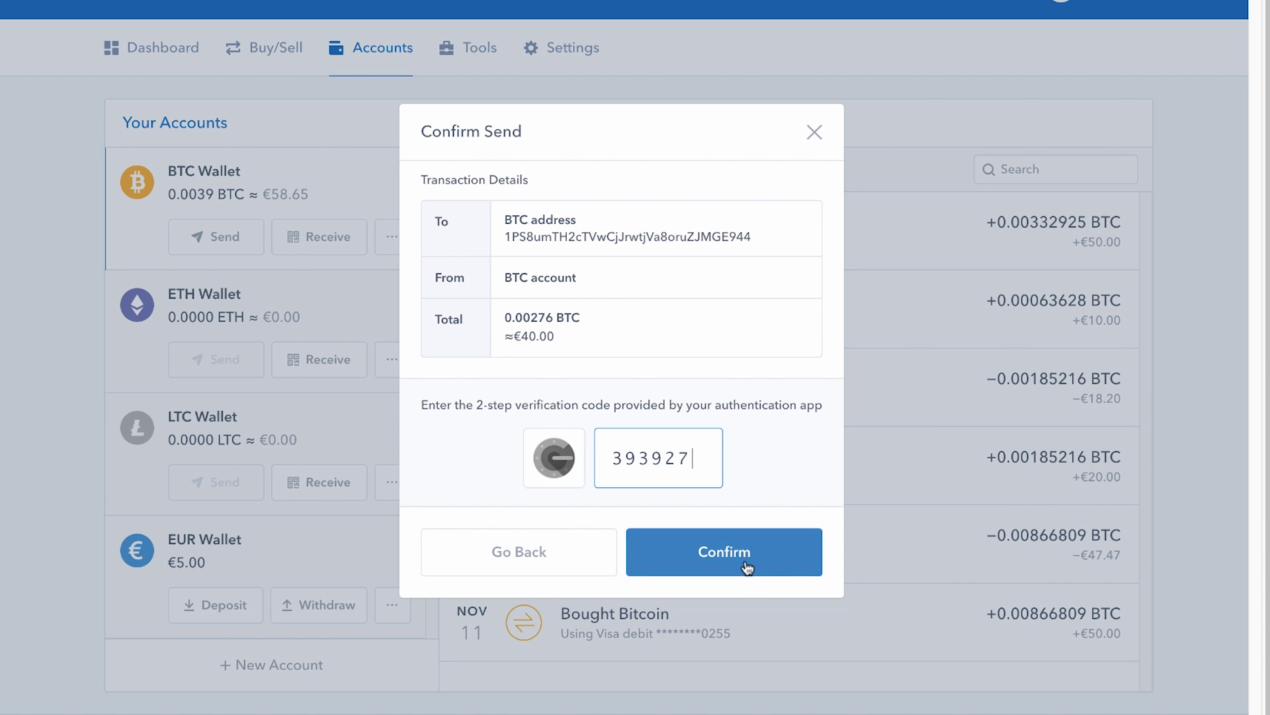
left_click(747, 566)
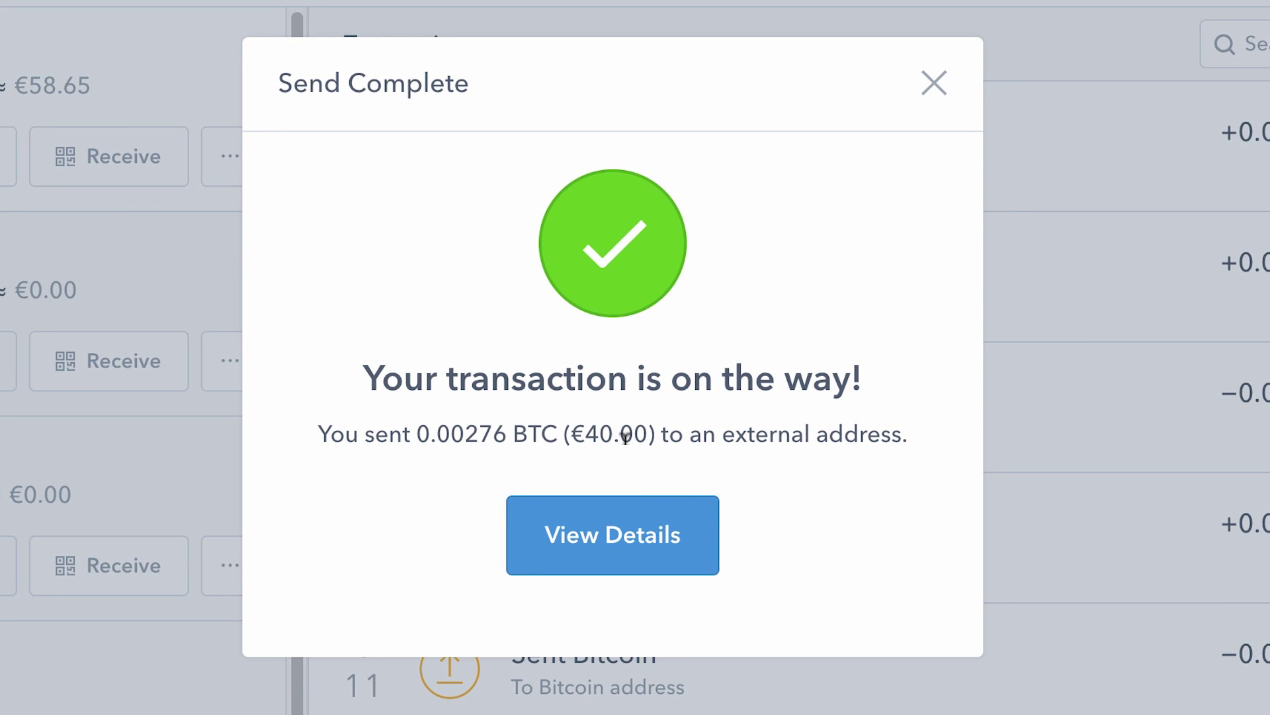
left_click(627, 523)
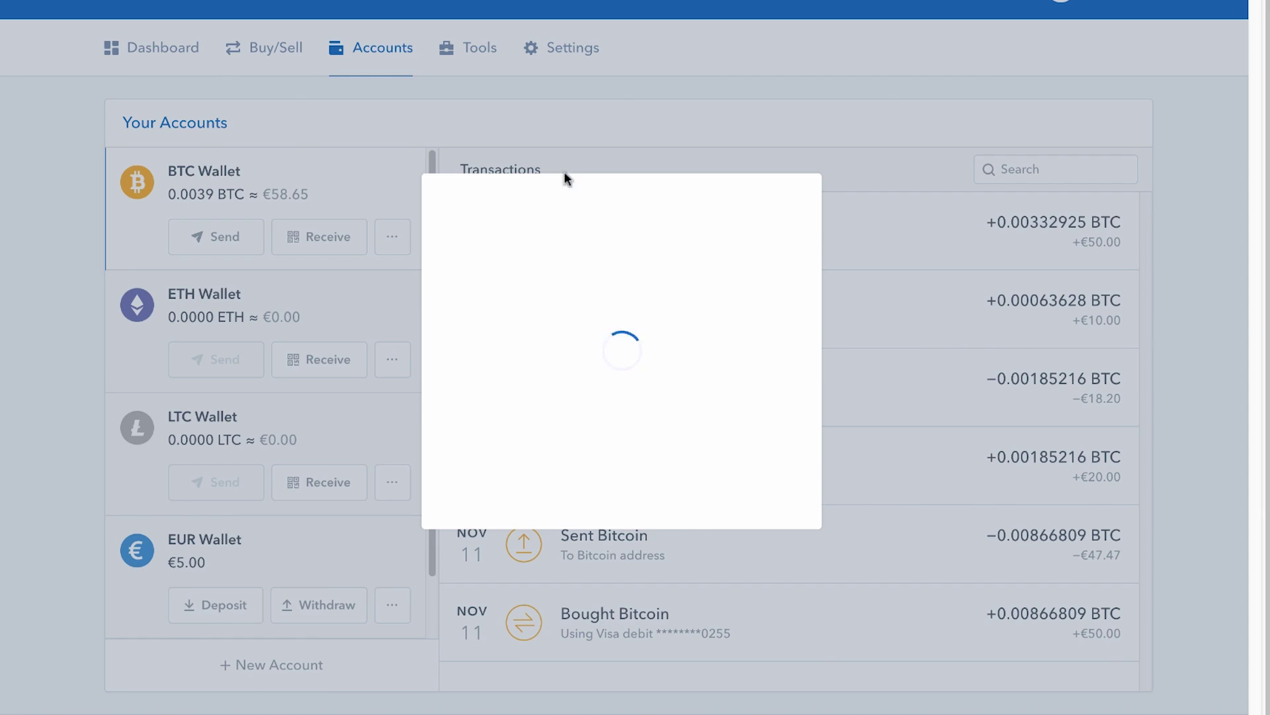
- Switch to Exodus and show the portfolio, totalling $328.34 with Bitcoin at $22.62 (7%)
key("super+Tab")
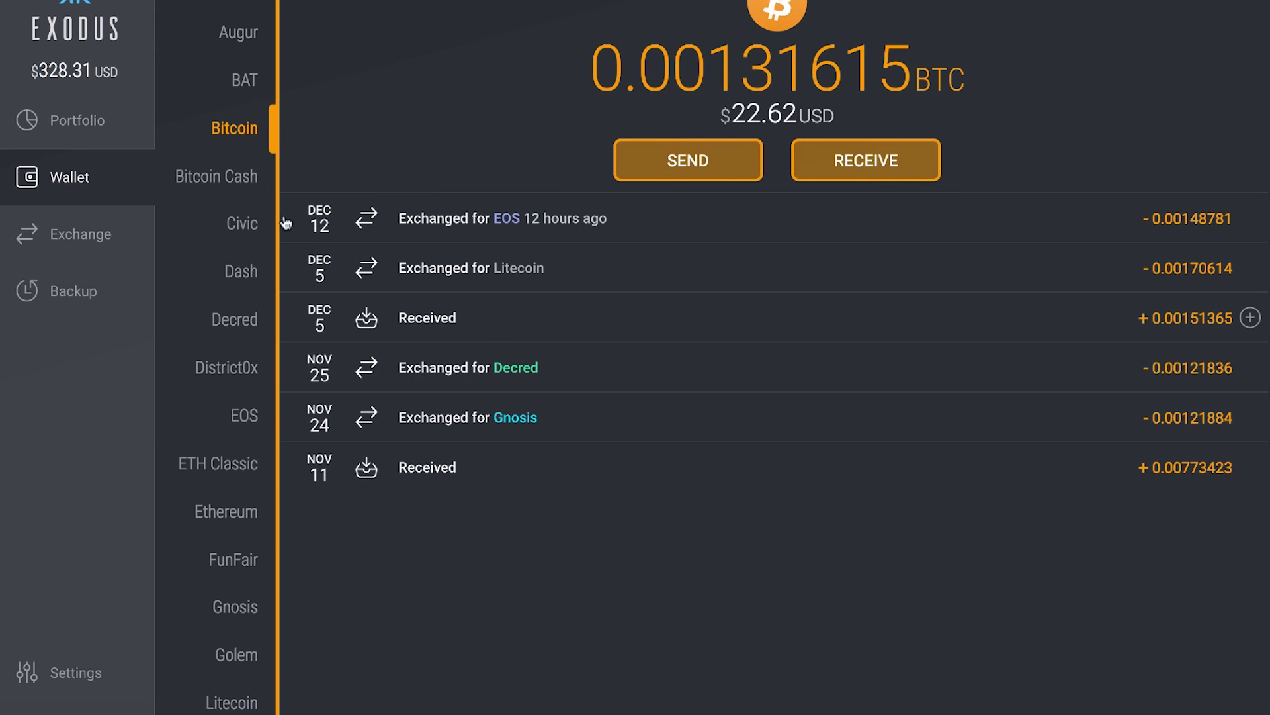
left_click(106, 129)
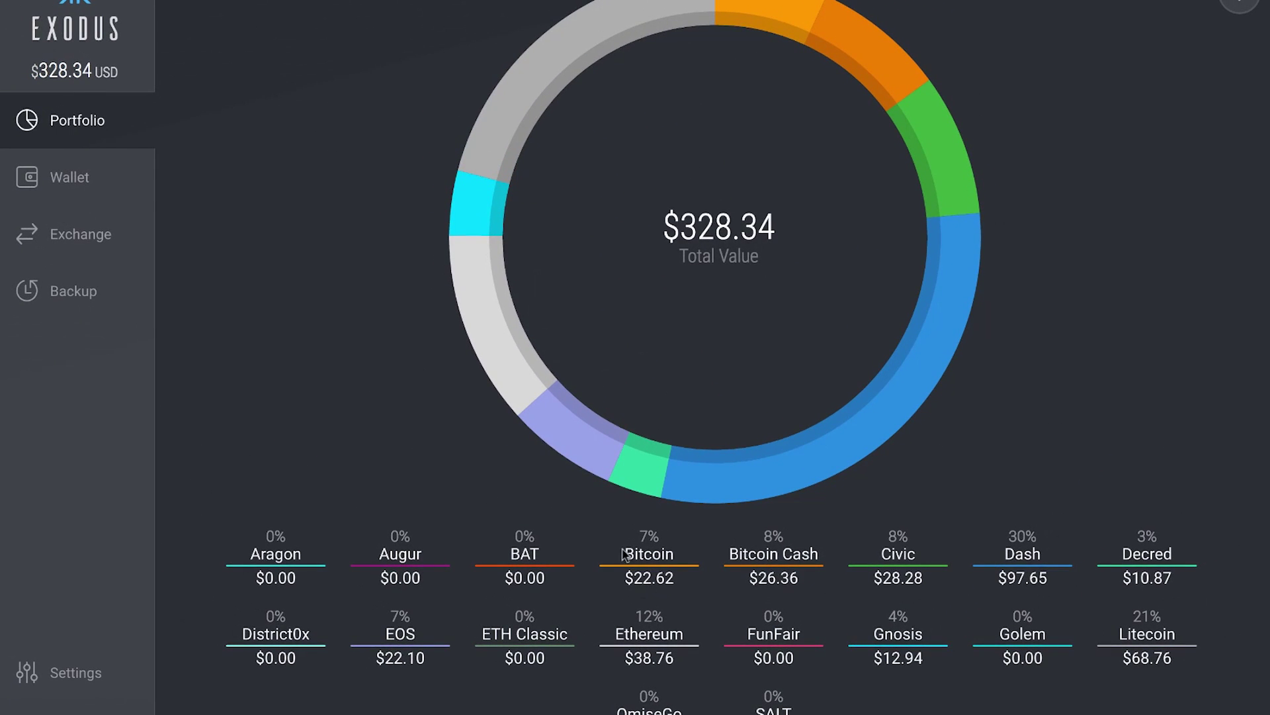
- Show the Bitcoin wallet: 0.00131615 BTC ($22.62) with its EOS, Litecoin, Decred and Gnosis exchanges
left_click(111, 183)
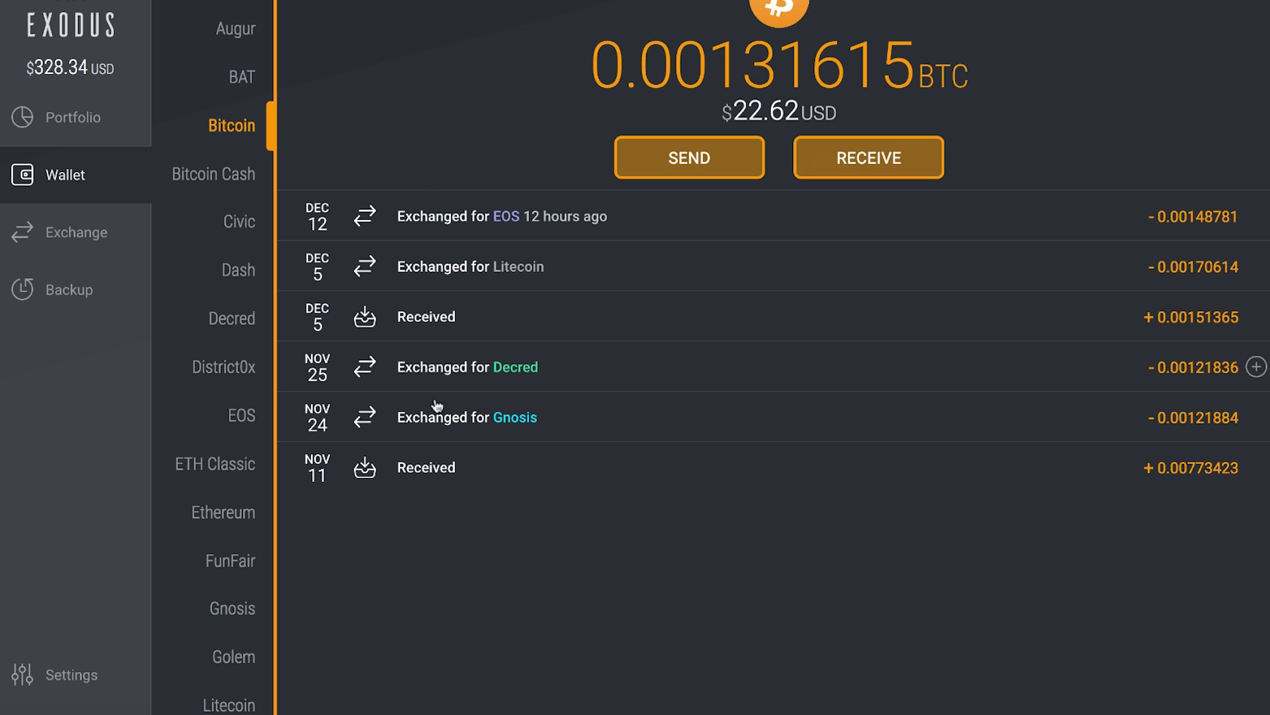
- Return to the portfolio overview, now totalling $326.03 with Bitcoin at $22.57
left_click(88, 127)
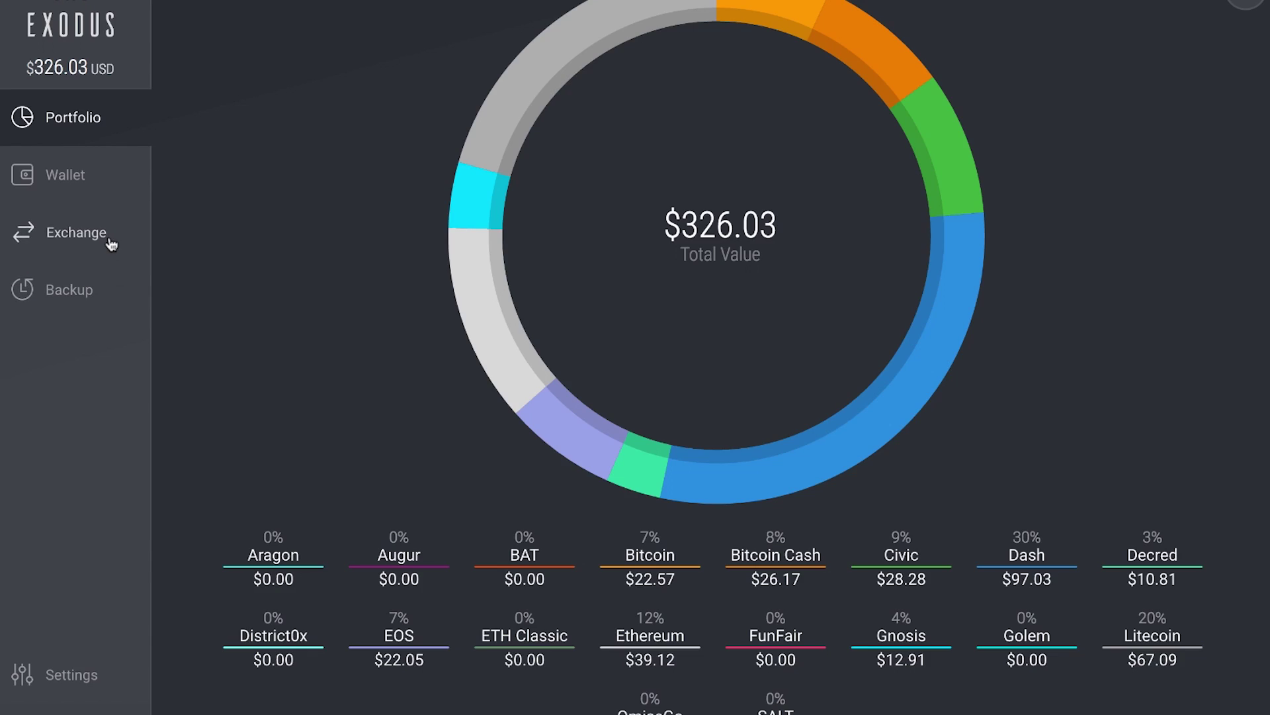
- Go to the Exchange screen to trade Bitcoin for Ethereum
left_click(111, 245)
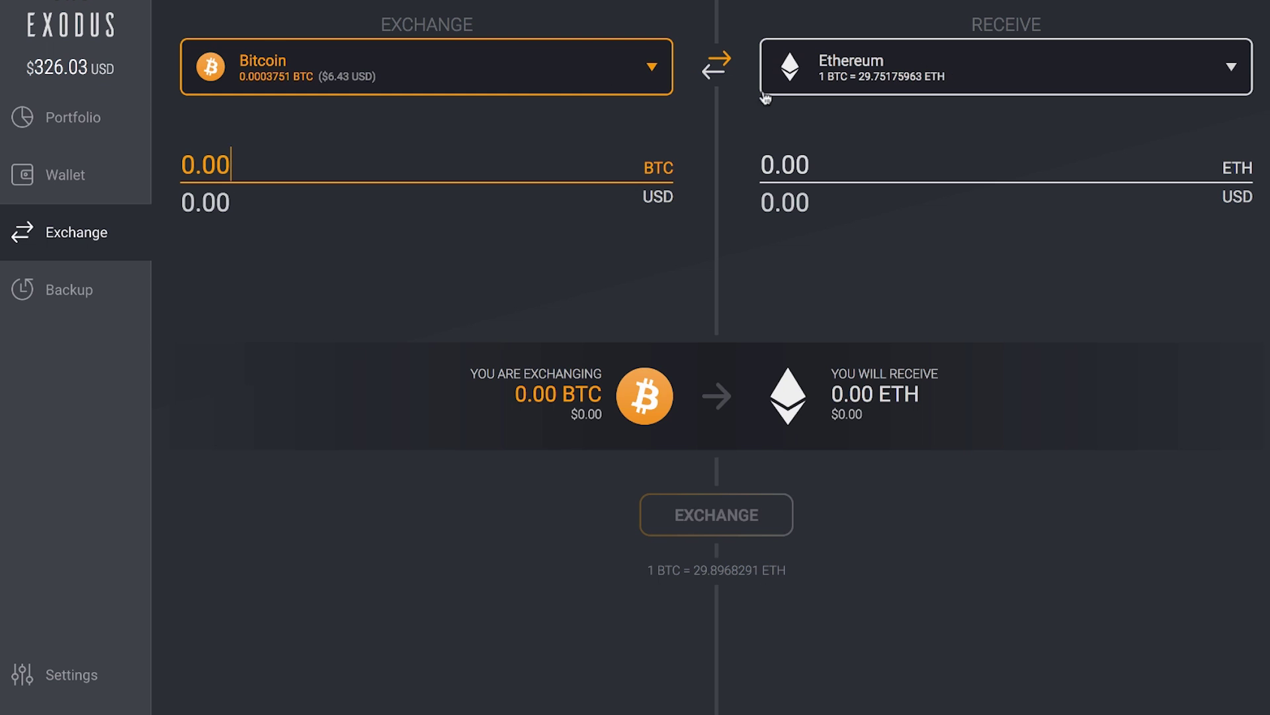
left_click(1206, 95)
scroll(1016, 283, "down", 5)
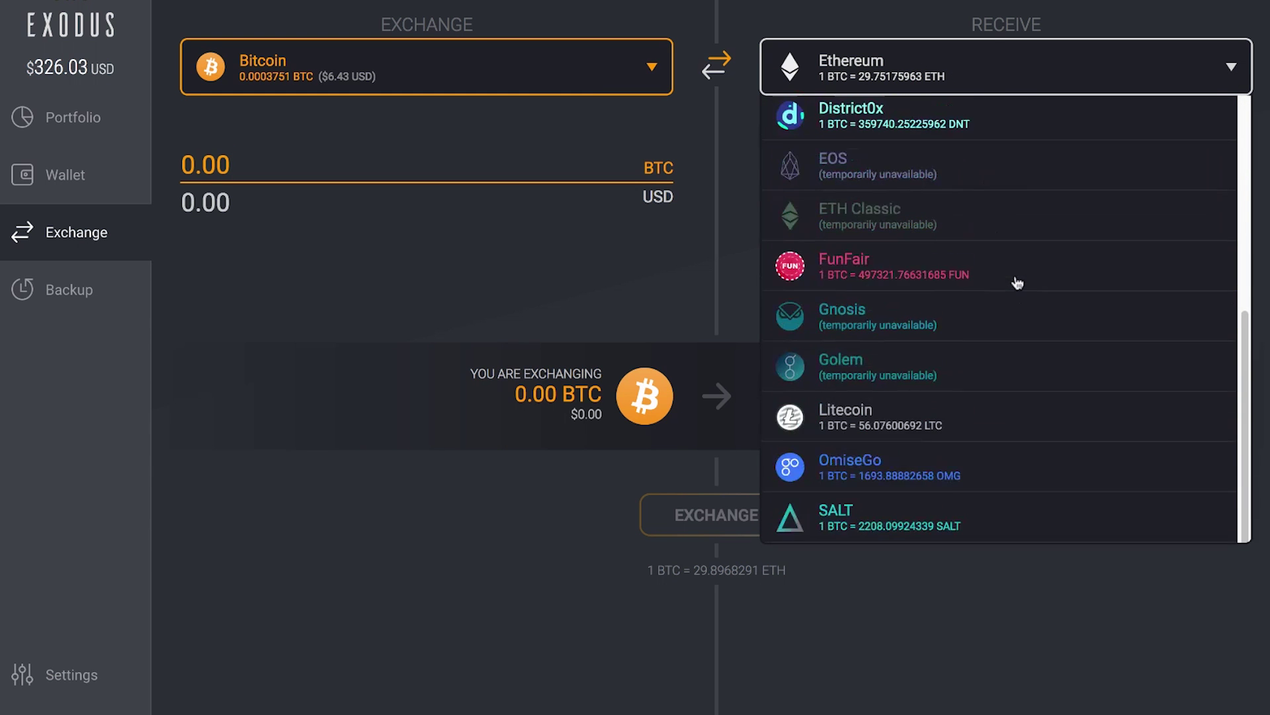
scroll(913, 265, "up", 5)
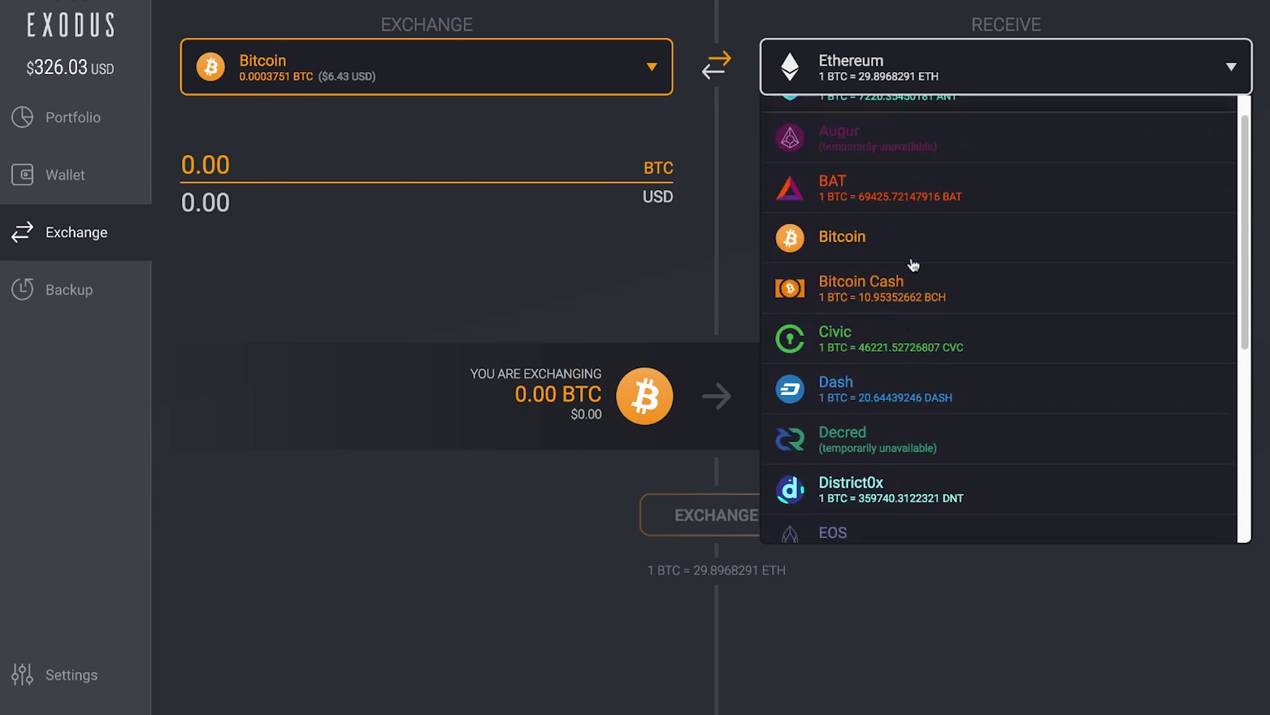
scroll(873, 369, "down", 5)
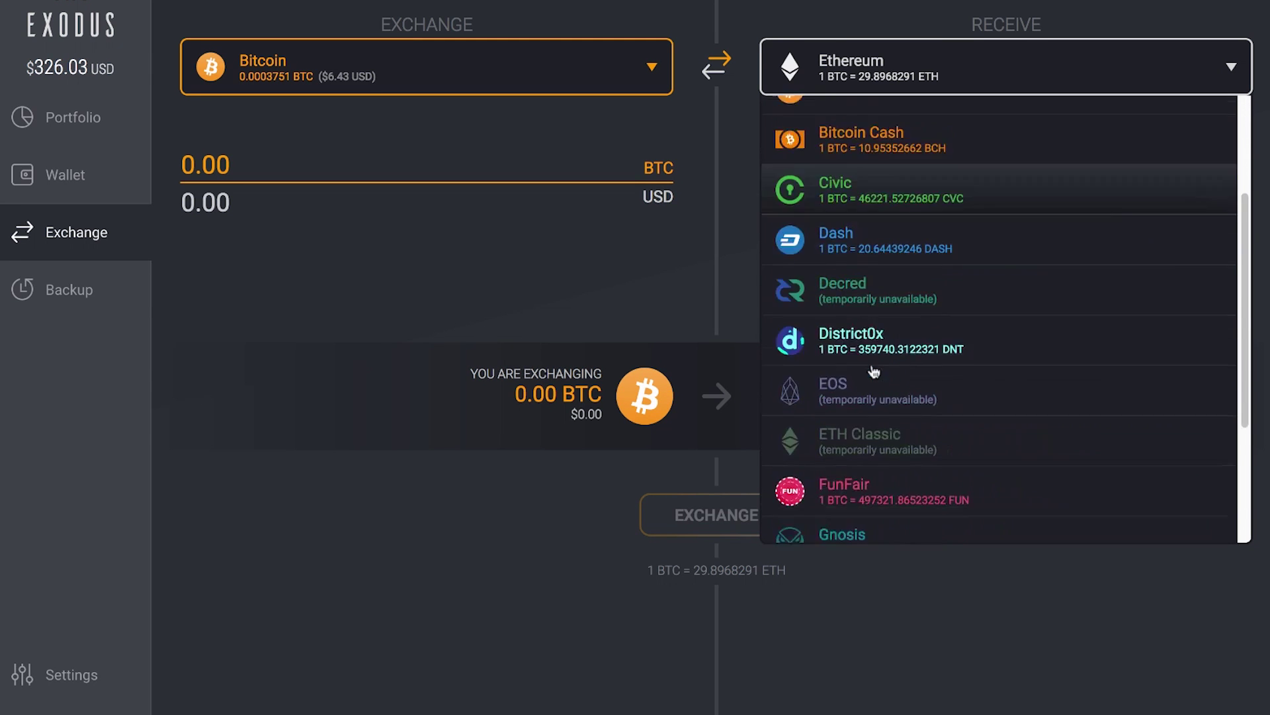
left_click(573, 529)
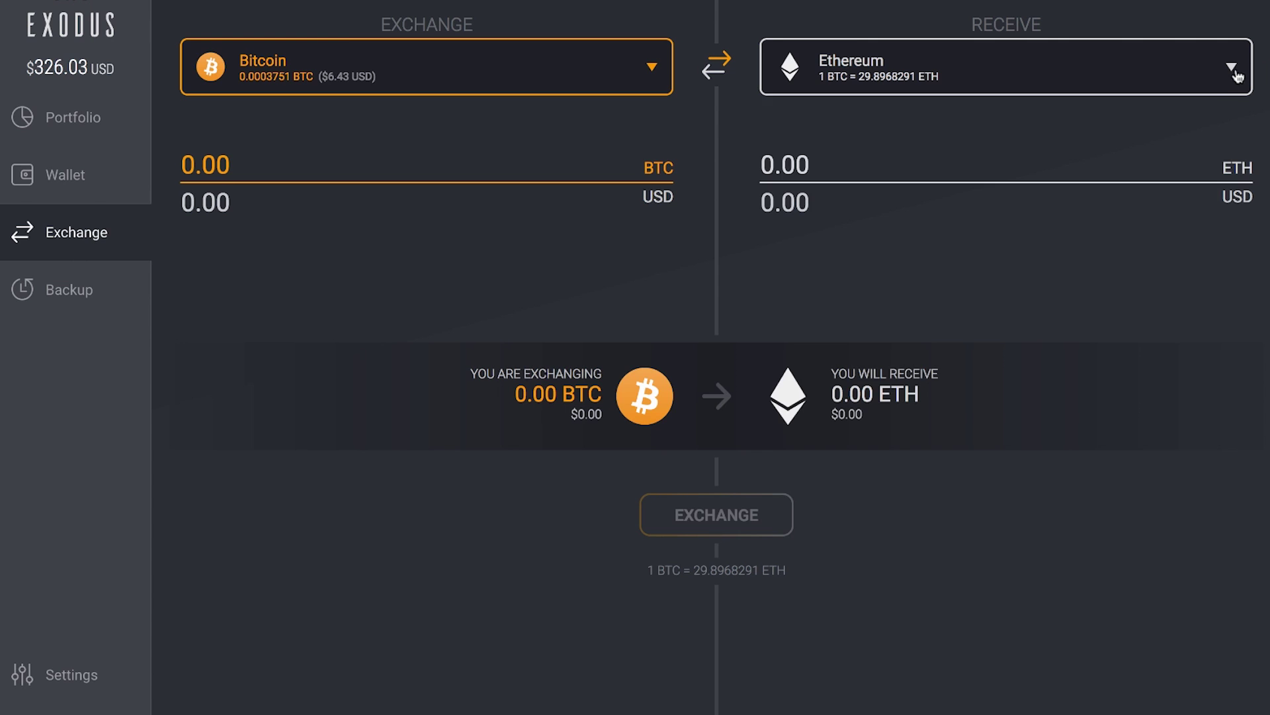
left_click(1236, 74)
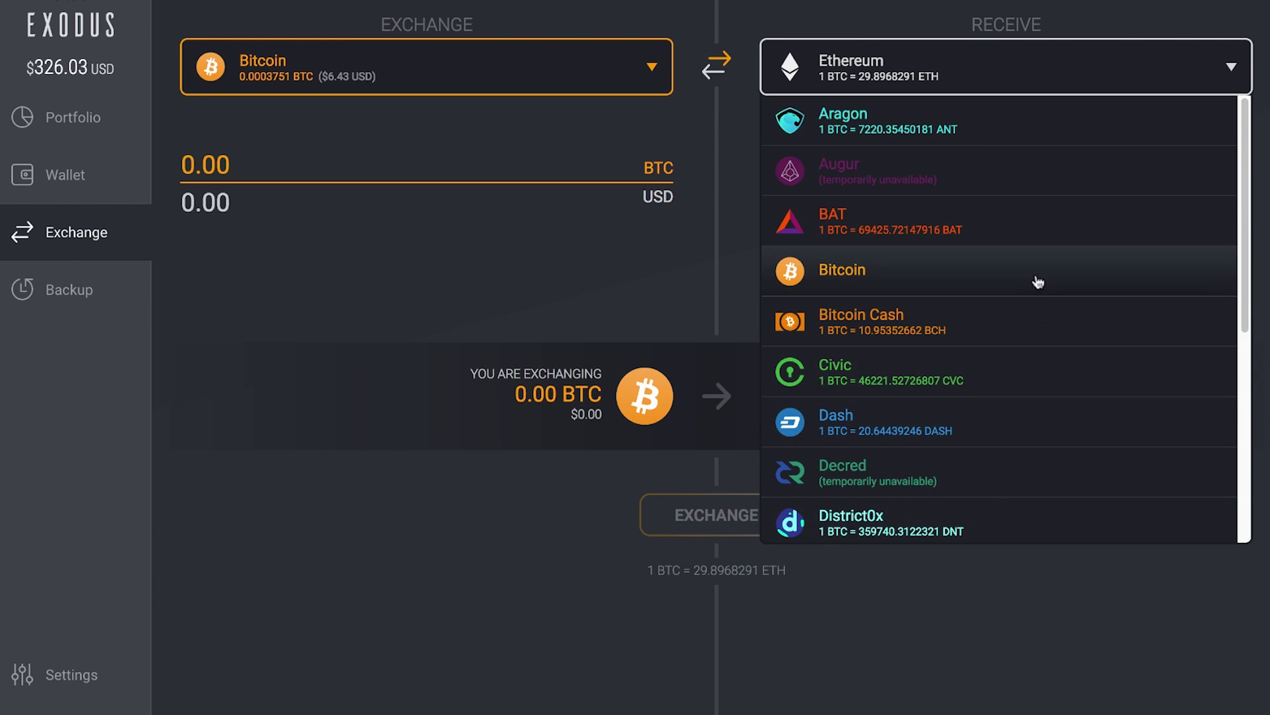
scroll(1037, 282, "down", 5)
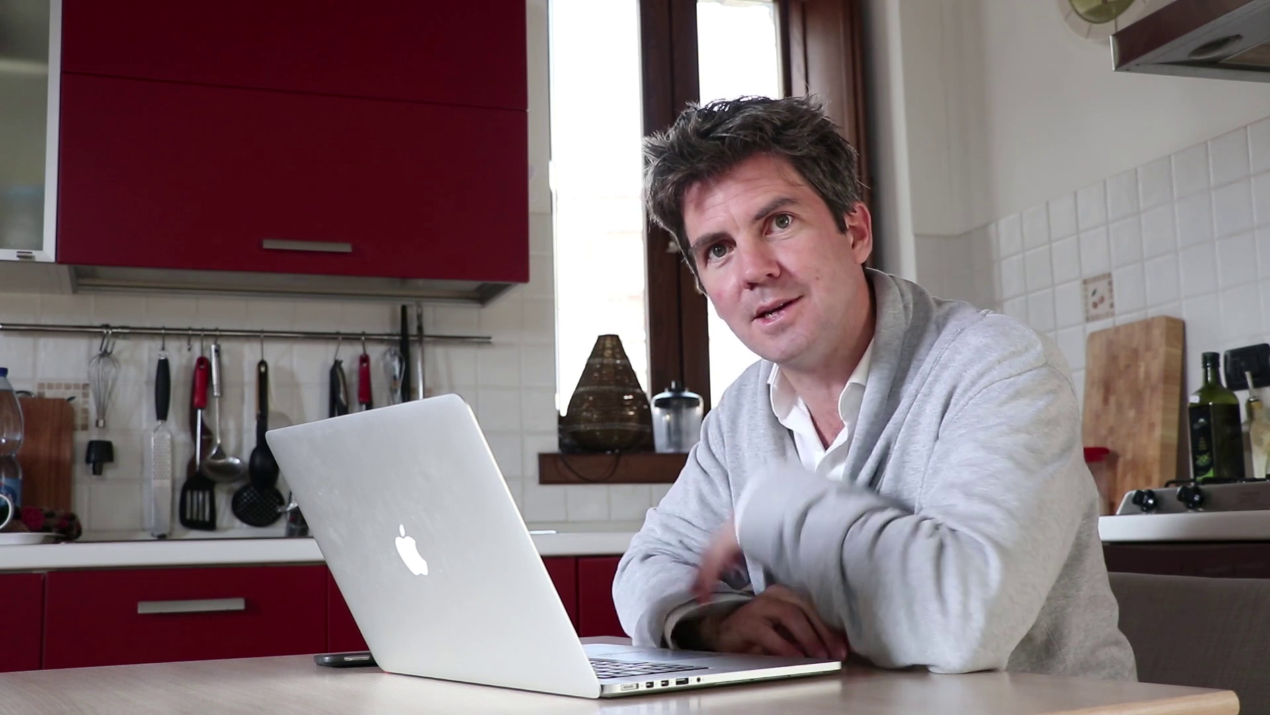